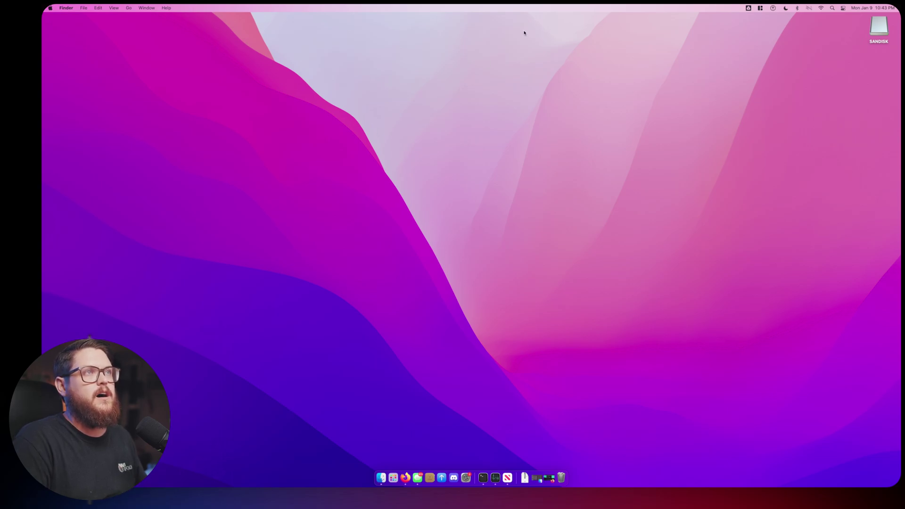
# Select the SANDISK drive icon on the desktop
pyautogui.click(875, 31)
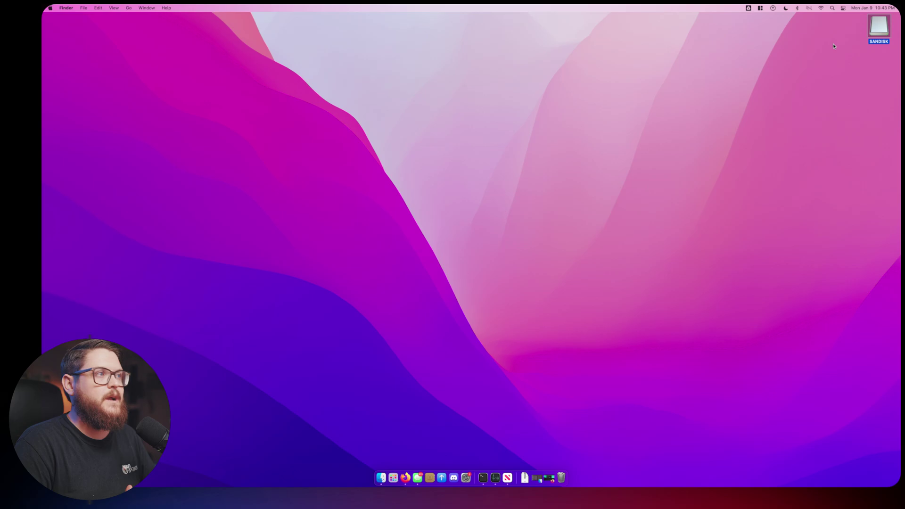
# Search Spotlight for 'disk' and launch Disk Utility
pyautogui.click(832, 8)
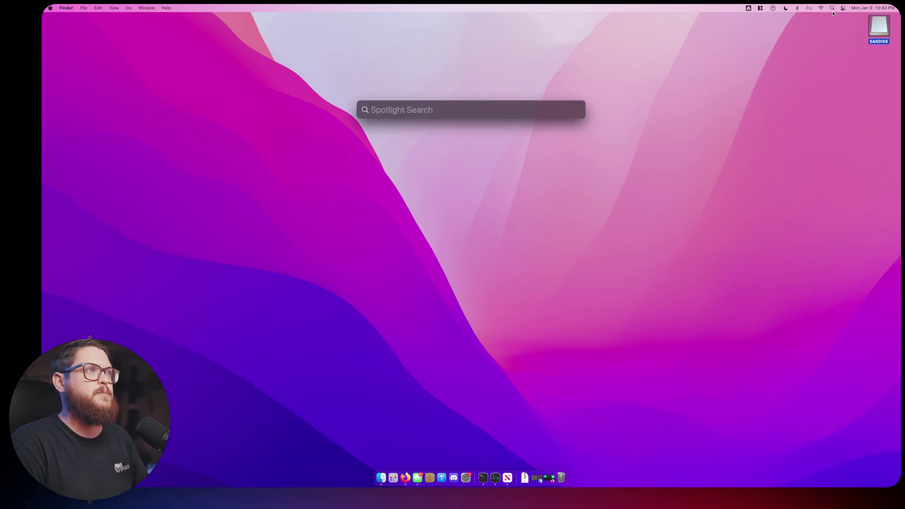
pyautogui.write('d')
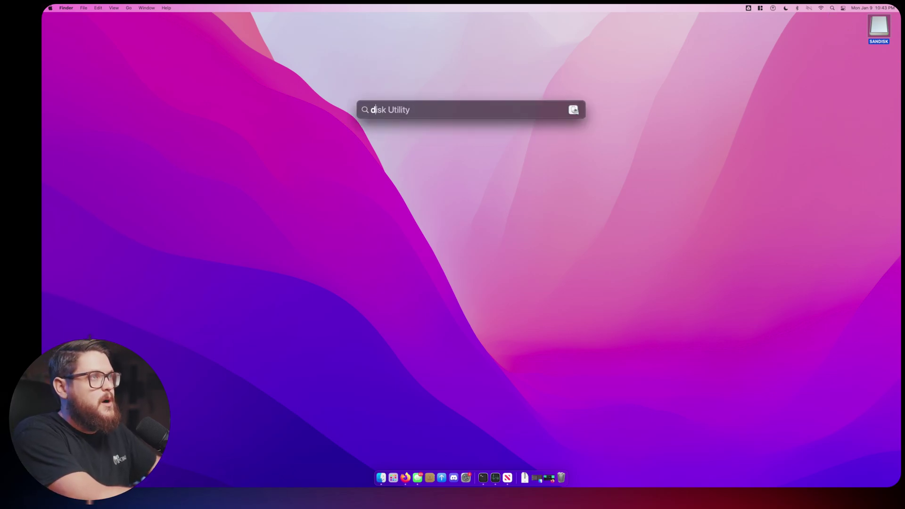
pyautogui.write('isk')
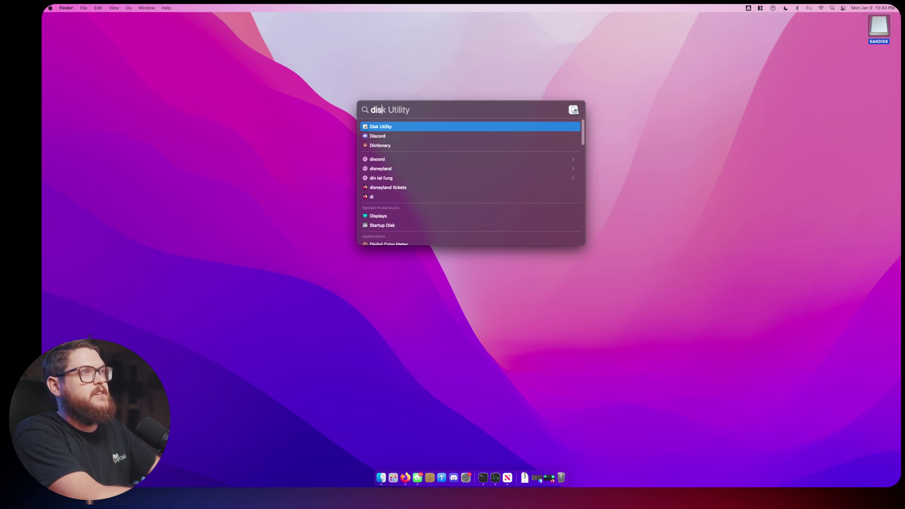
pyautogui.press('Return')
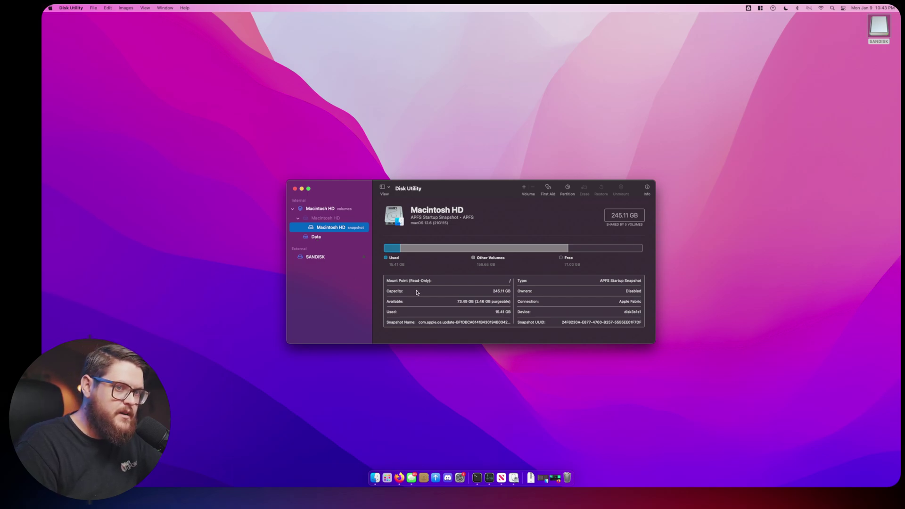
# Erase the SANDISK drive as ExFAT named SYNC3 and dismiss the completion report
pyautogui.click(314, 259)
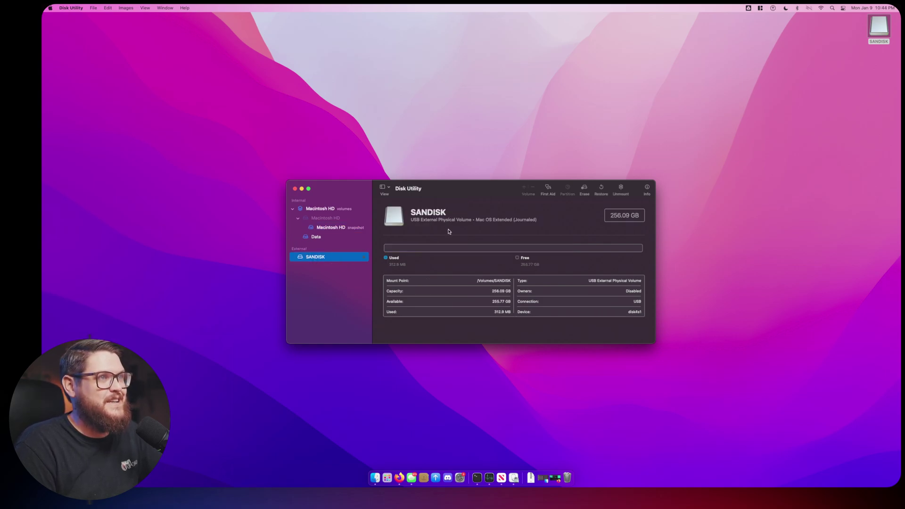
pyautogui.click(584, 188)
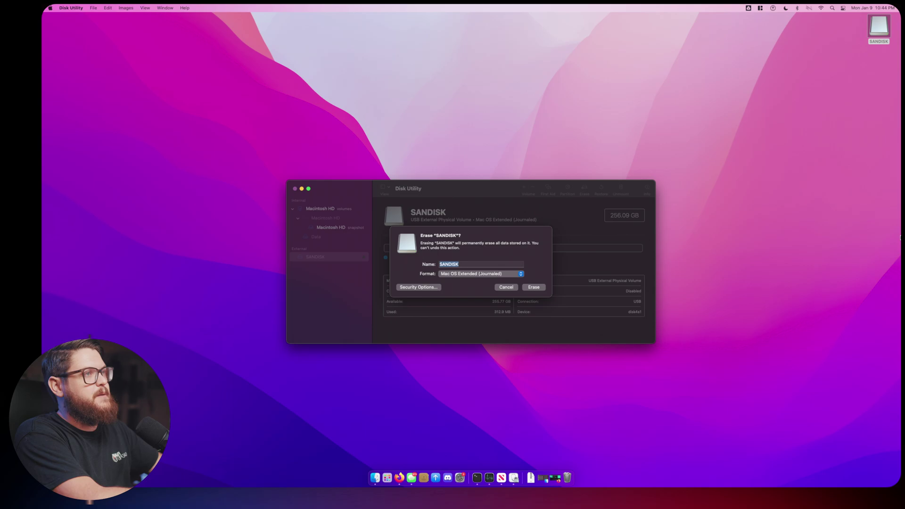
pyautogui.write('SYNC3')
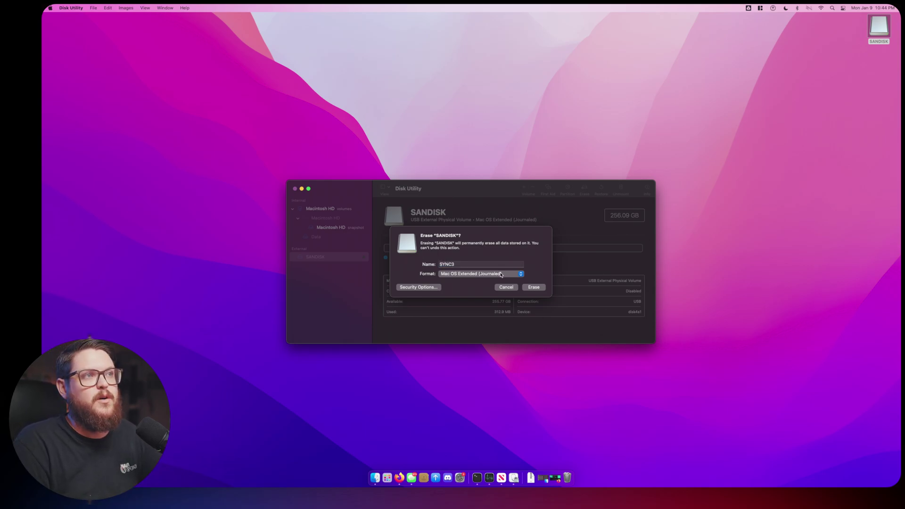
pyautogui.click(462, 277)
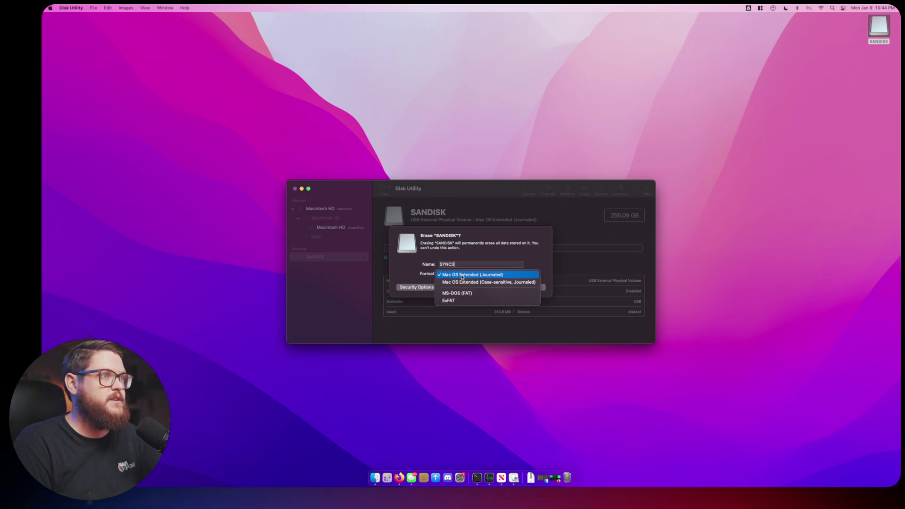
pyautogui.click(456, 303)
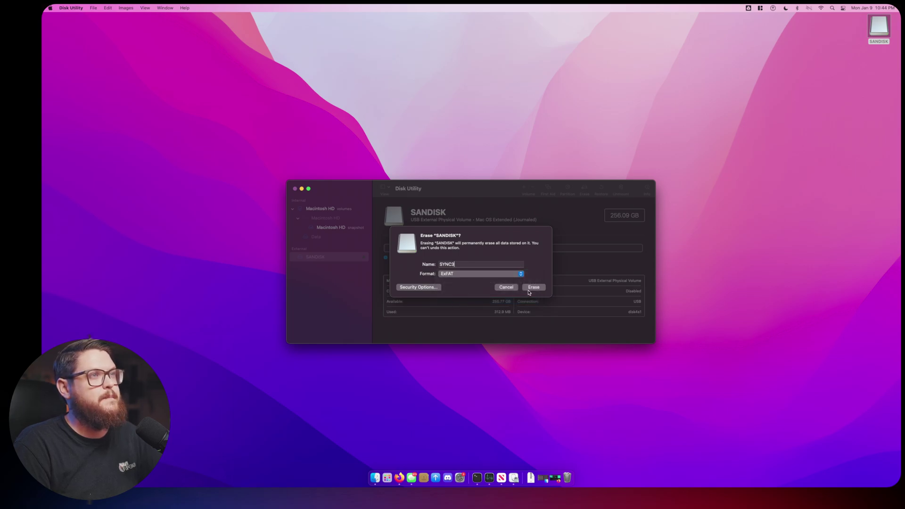
pyautogui.click(533, 287)
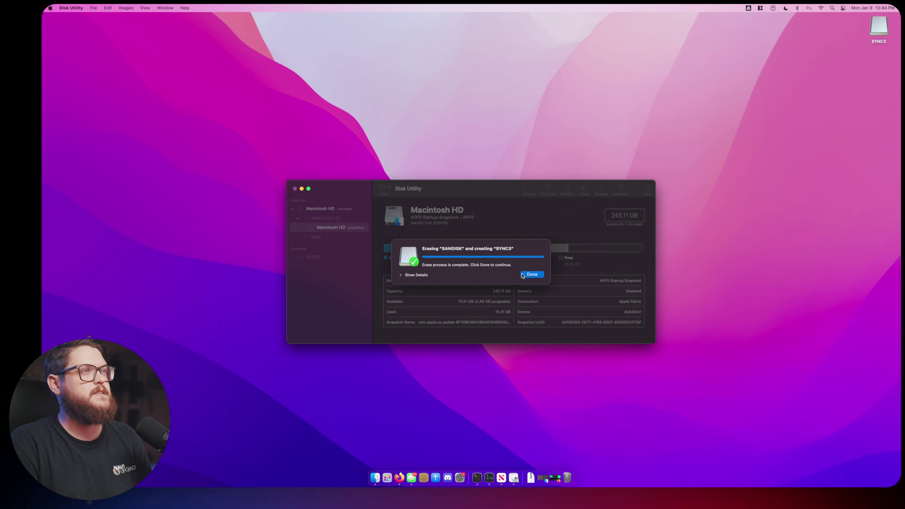
pyautogui.click(534, 275)
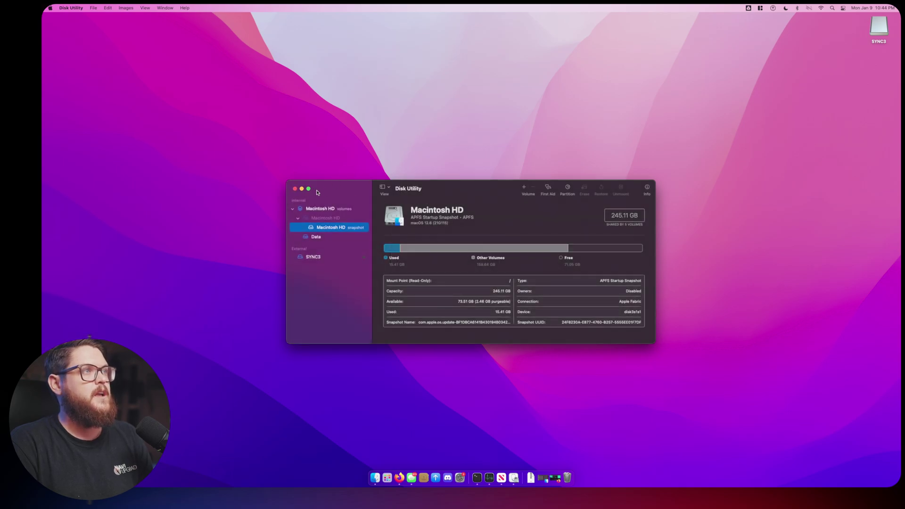
# Close Disk Utility and launch Firefox
pyautogui.click(296, 189)
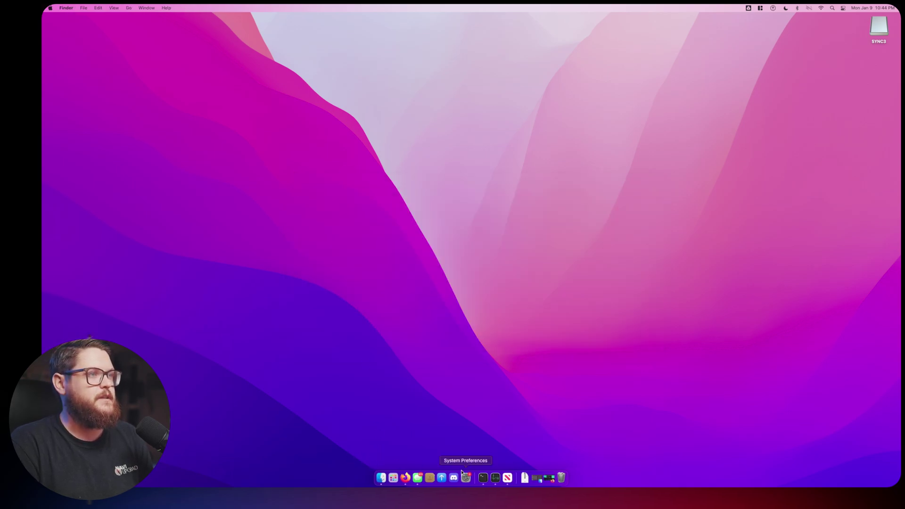
pyautogui.click(402, 479)
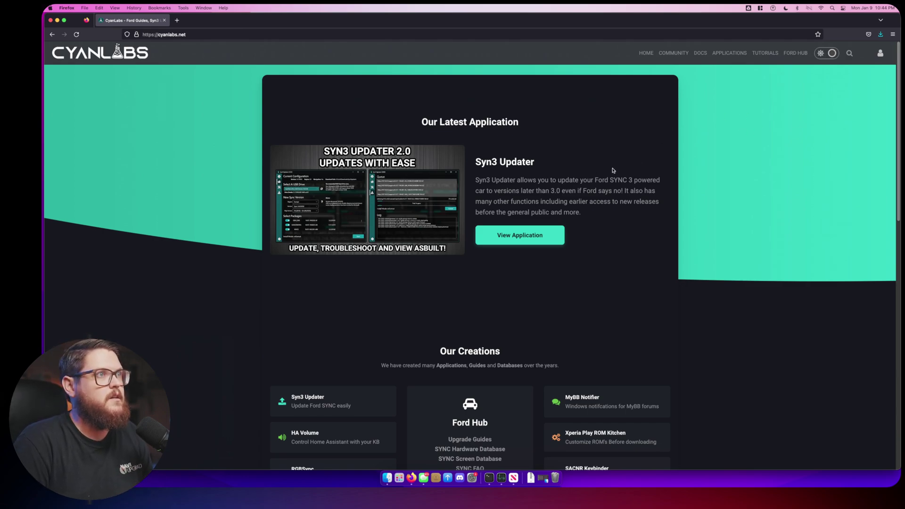
pyautogui.click(153, 33)
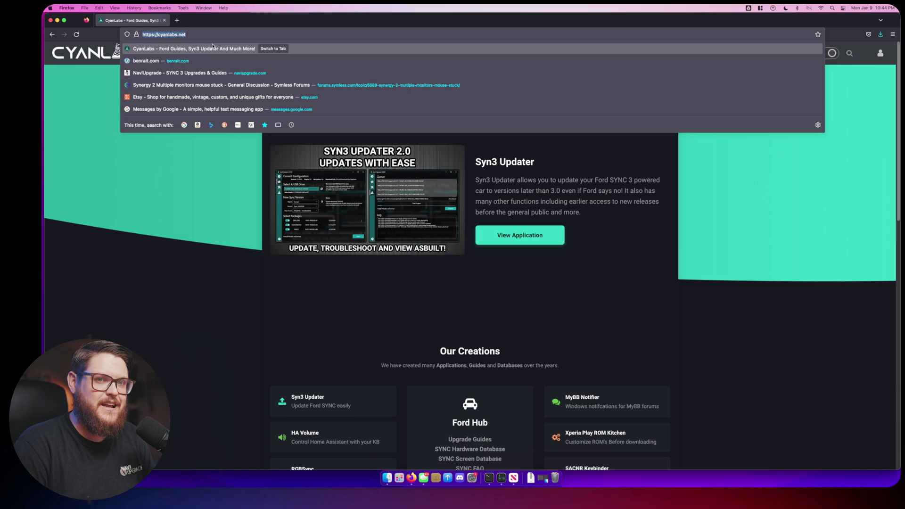
pyautogui.click(42, 176)
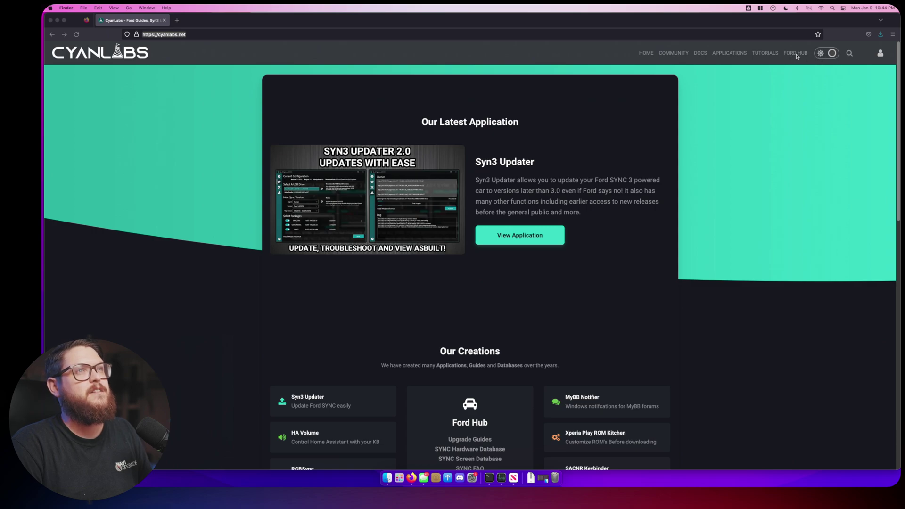
# Go to the SYNC 3 page through the CyanLabs Ford Hub menu
pyautogui.click(780, 60)
pyautogui.moveTo(793, 63)
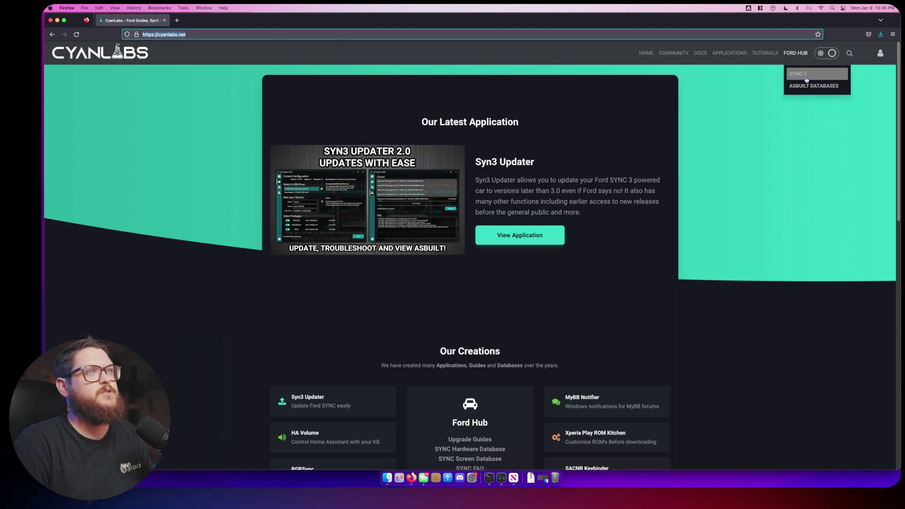
pyautogui.click(803, 76)
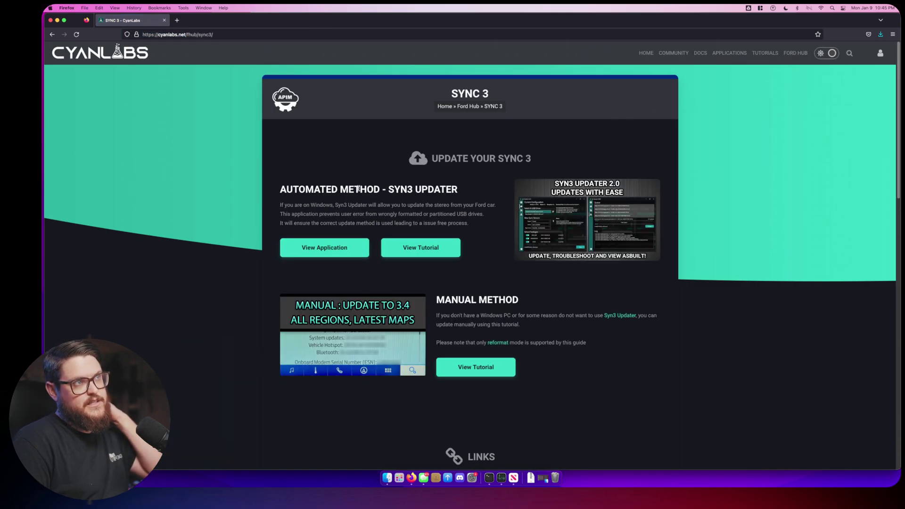
pyautogui.moveTo(475, 300); pyautogui.dragTo(438, 302)
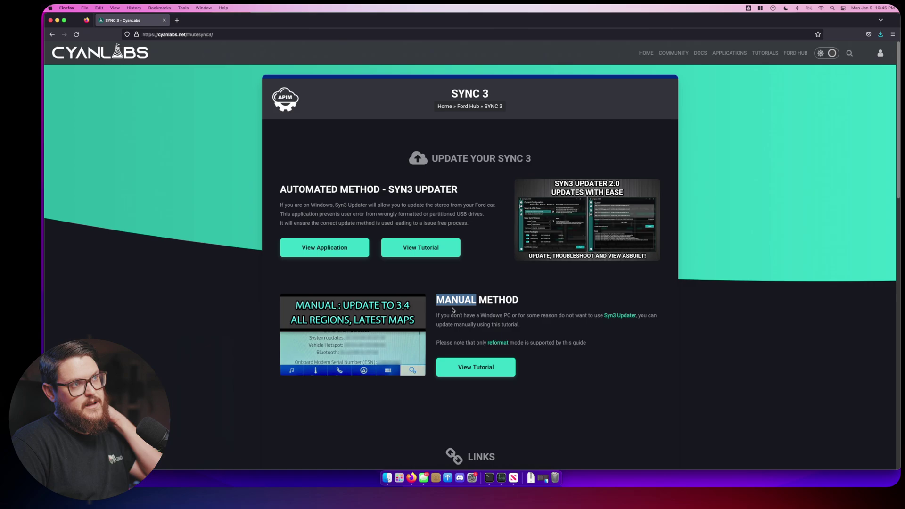
pyautogui.click(546, 339)
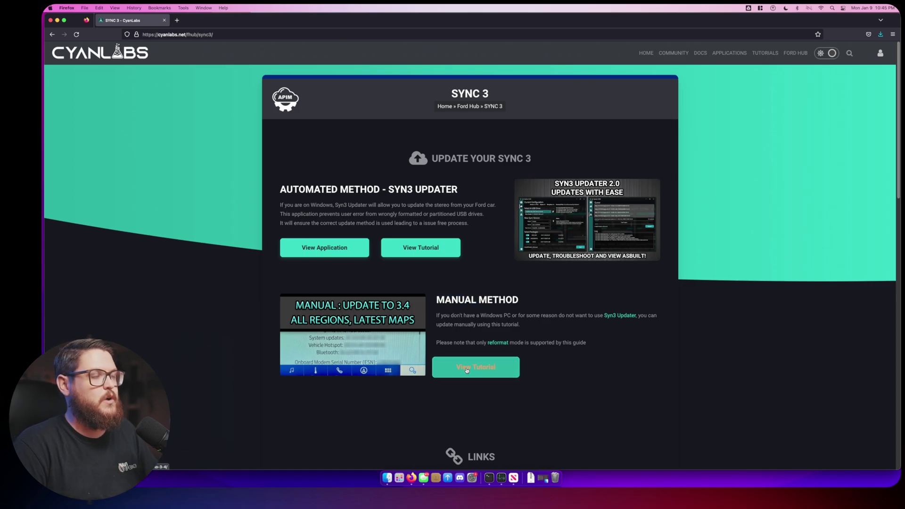
# Open the tutorial from the Manual Method's View Tutorial button
pyautogui.click(467, 371)
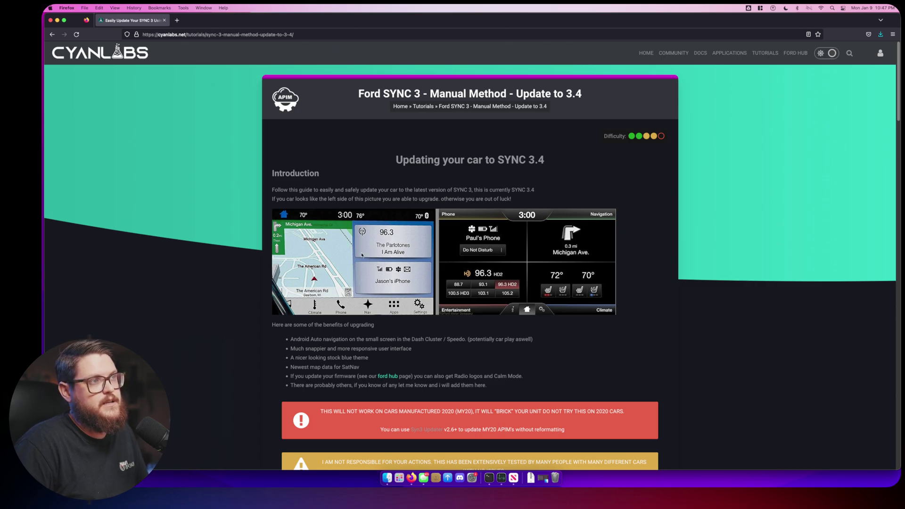
# Scroll the tutorial past the warnings to '1. Downloading the reformat tool'
pyautogui.scroll(-15, 362, 292)
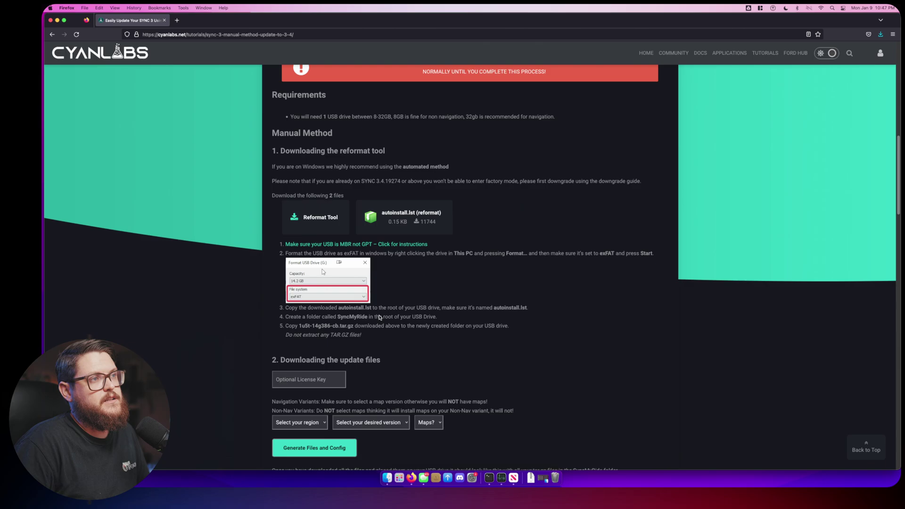
pyautogui.scroll(-15, 330, 167)
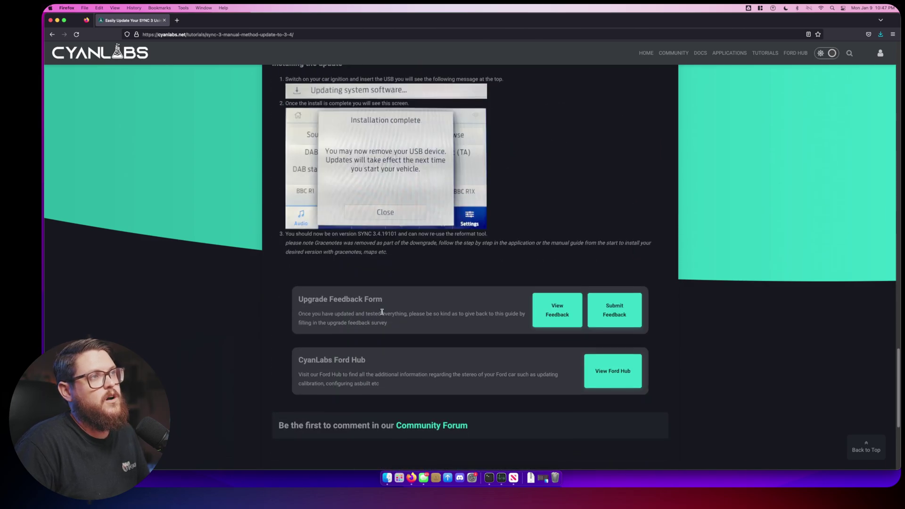
pyautogui.scroll(15, 370, 196)
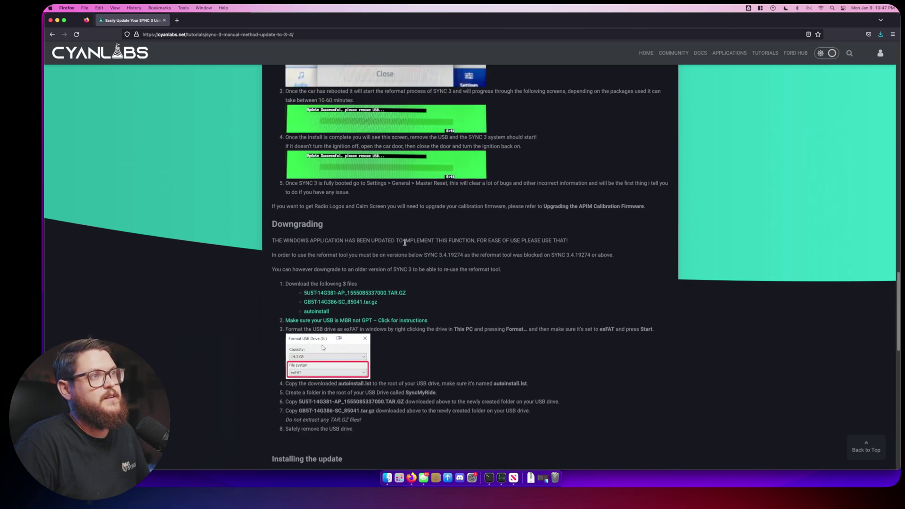
pyautogui.scroll(15, 405, 244)
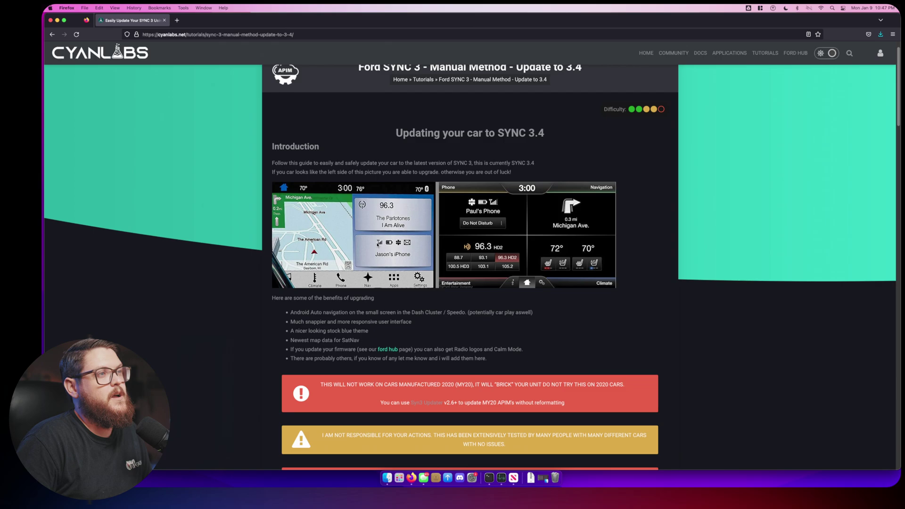
pyautogui.scroll(-3, 359, 262)
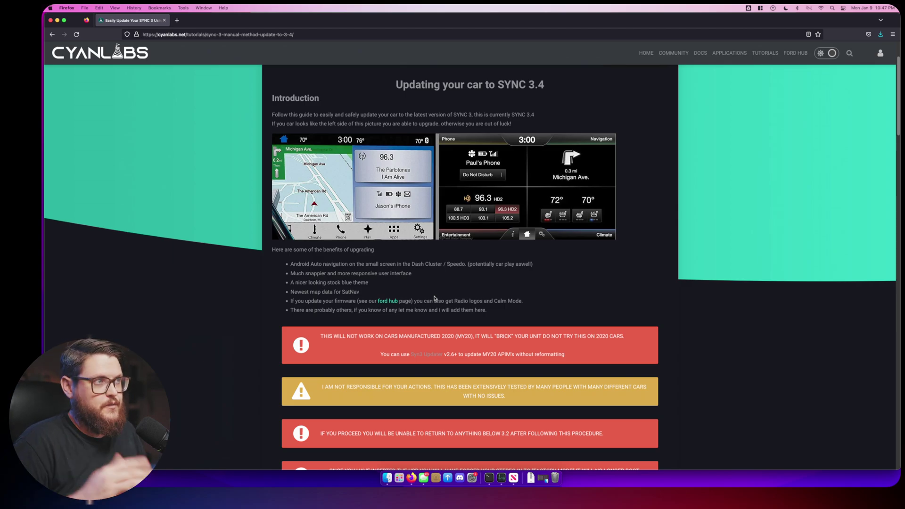
pyautogui.scroll(-5, 417, 278)
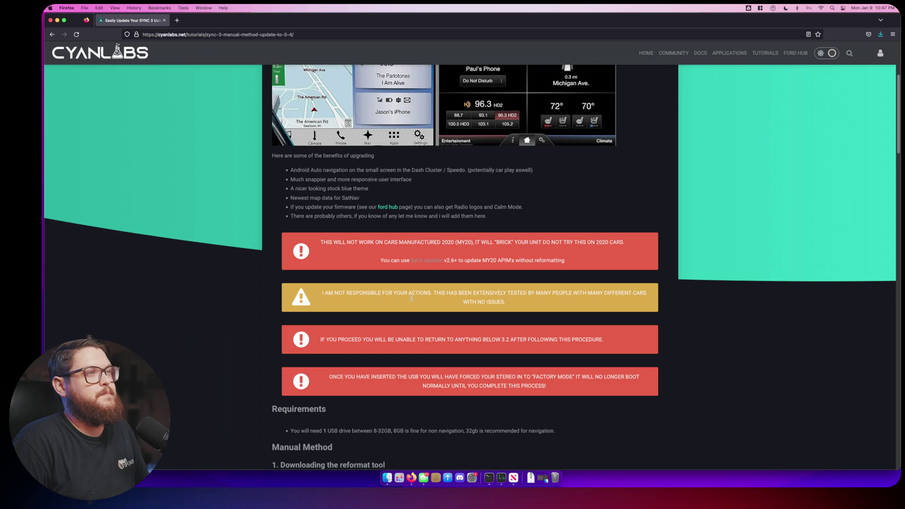
pyautogui.scroll(-3, 411, 298)
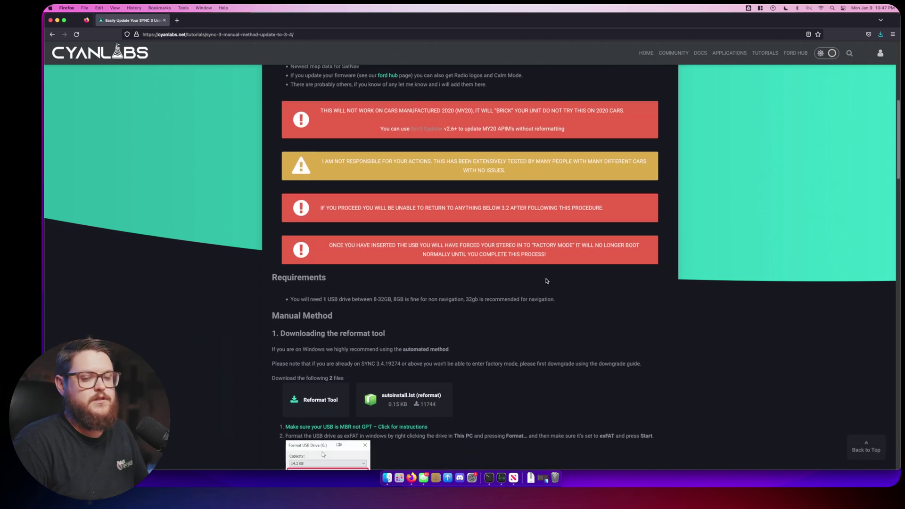
pyautogui.scroll(-2, 372, 313)
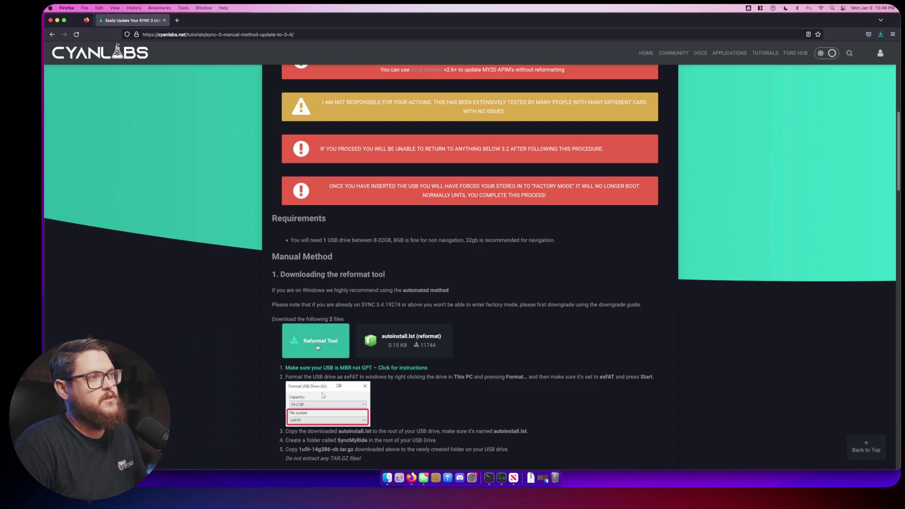
# Download the Reformat Tool and the autoinstall.lst (reformat) file
pyautogui.click(317, 347)
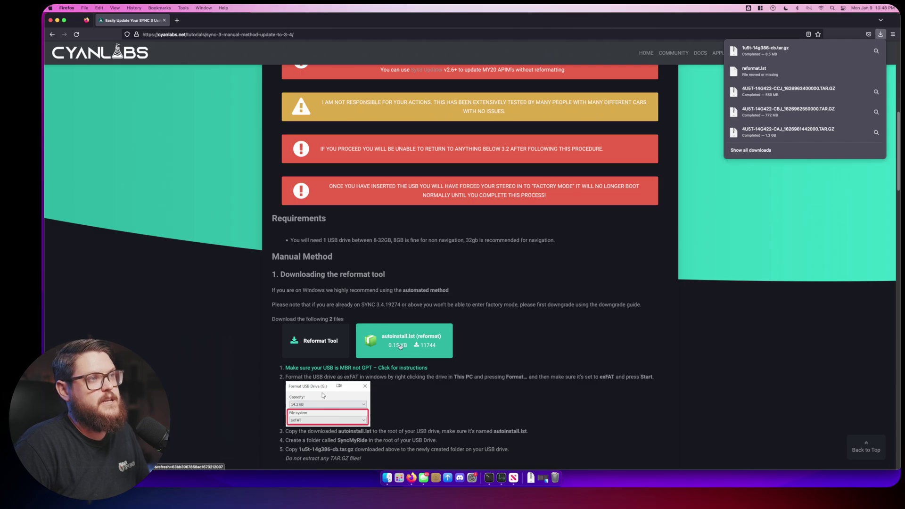
pyautogui.click(399, 346)
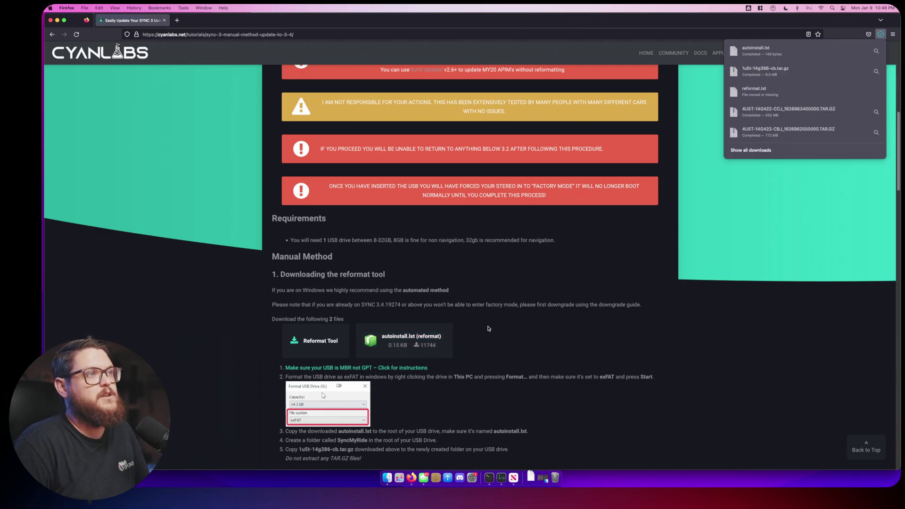
pyautogui.scroll(-3, 488, 328)
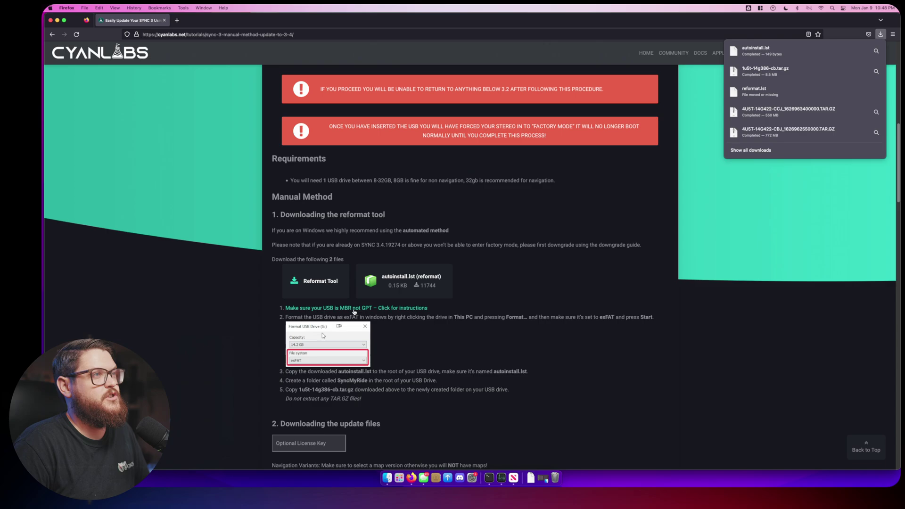
pyautogui.scroll(-4, 354, 312)
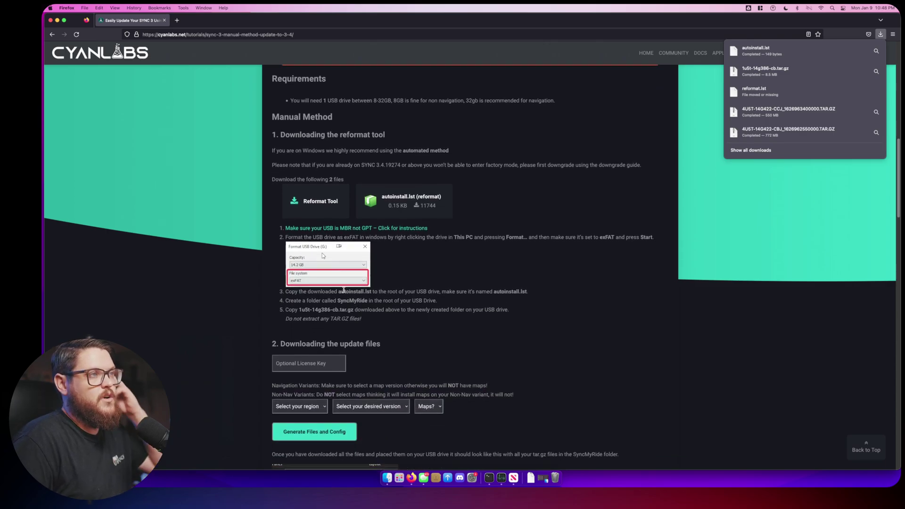
pyautogui.scroll(-5, 344, 290)
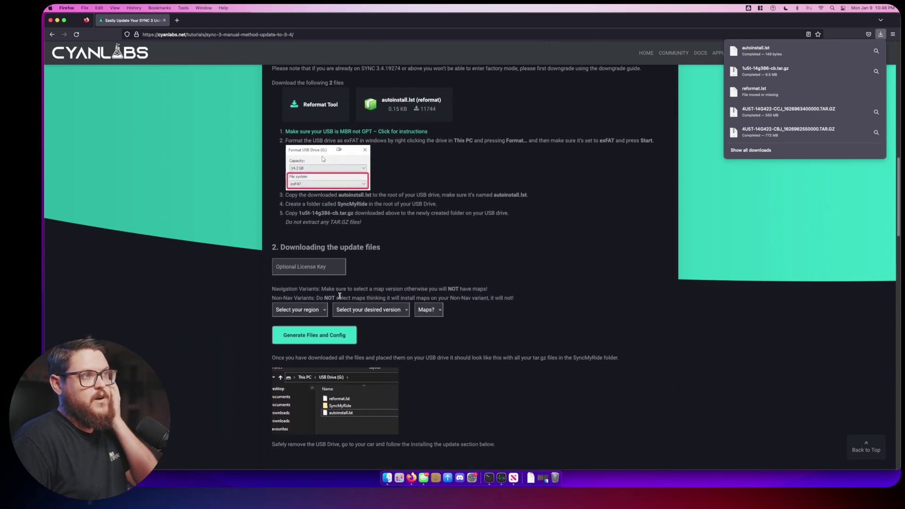
# Choose region NA and version Sync 3.4.22251 in the dropdowns
pyautogui.click(319, 314)
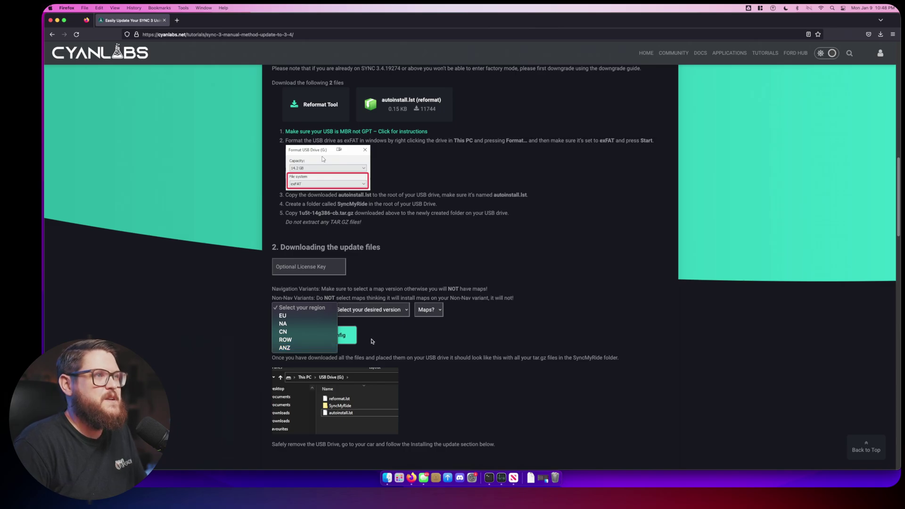
pyautogui.click(301, 323)
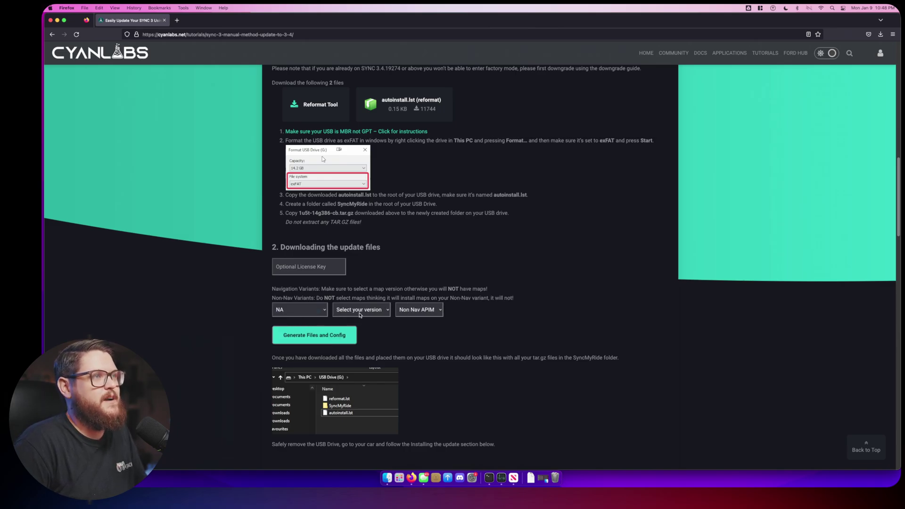
pyautogui.click(359, 314)
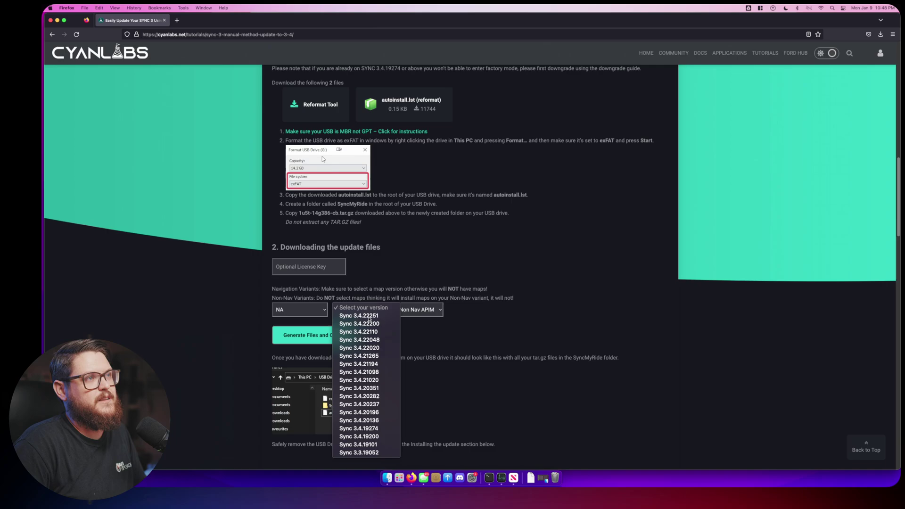
pyautogui.click(369, 317)
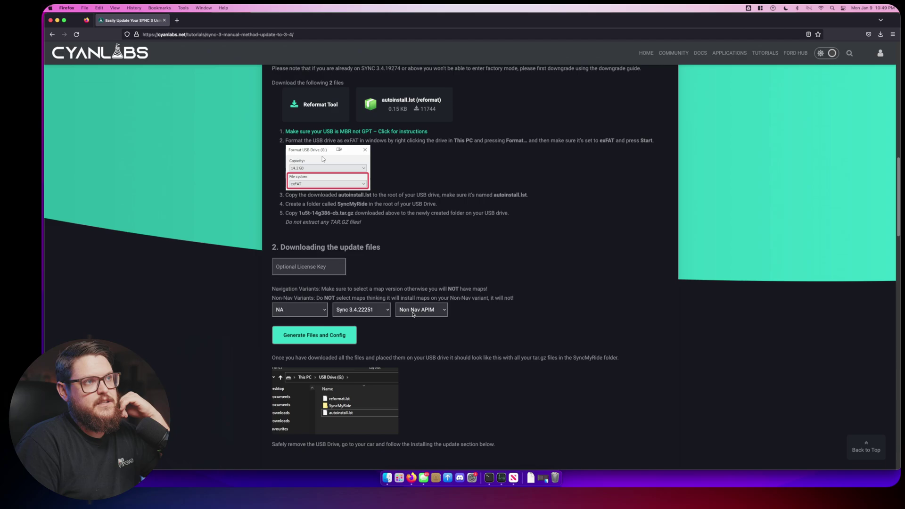
# Set the maps version to 2.20 (2020) - NA
pyautogui.click(412, 314)
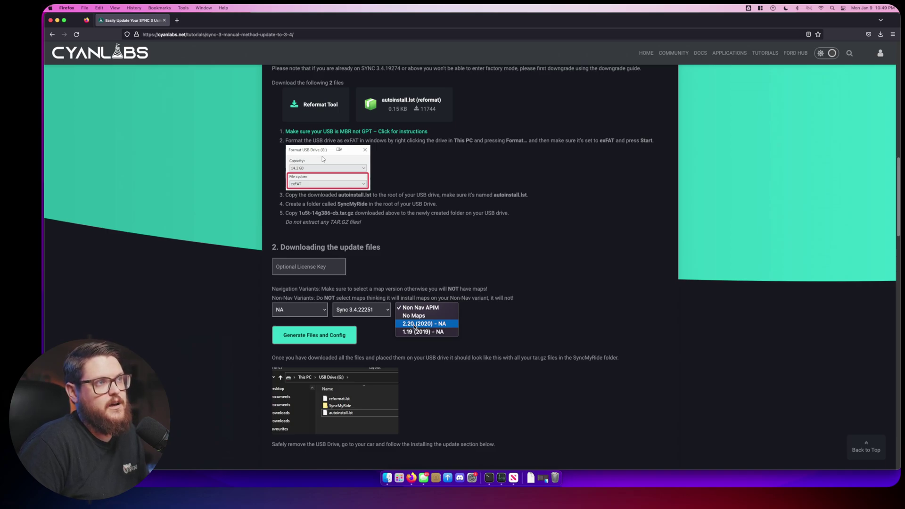
pyautogui.click(415, 331)
pyautogui.doubleClick(420, 314)
pyautogui.click(418, 314)
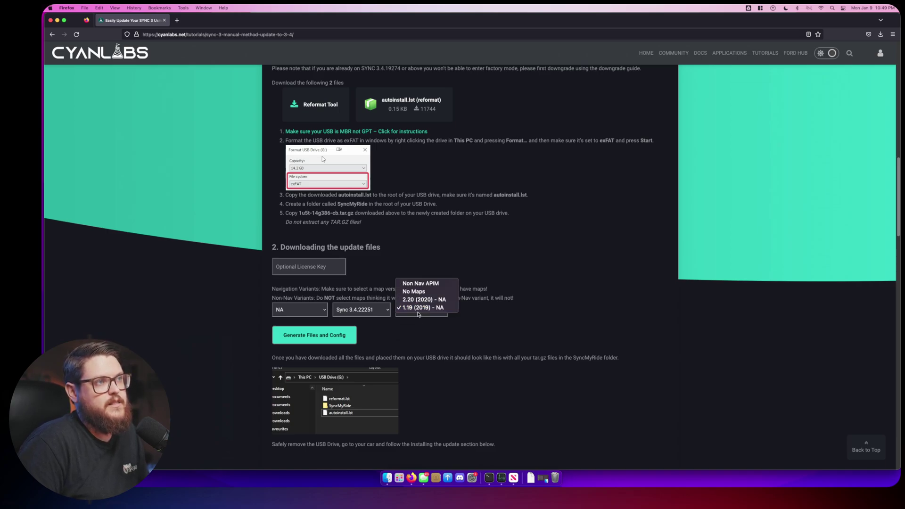
pyautogui.press('Up')
pyautogui.press('Return')
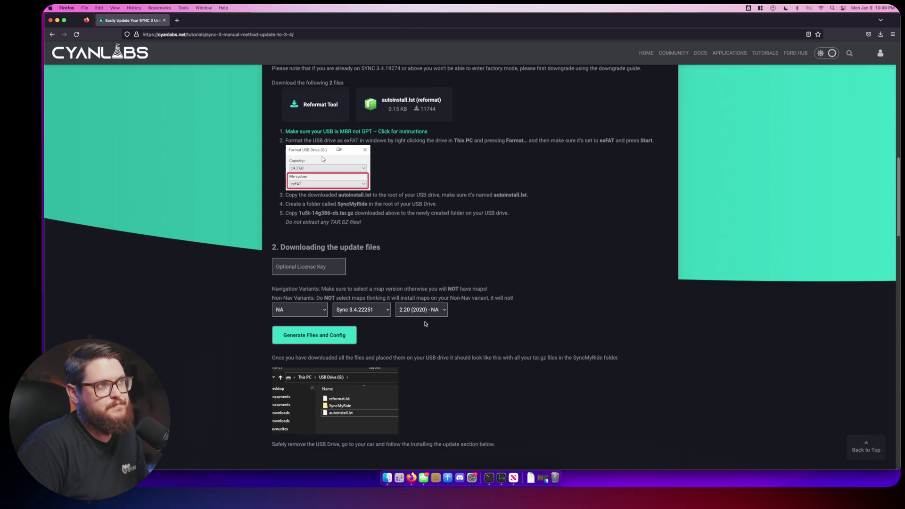
pyautogui.scroll(-1, 404, 338)
pyautogui.scroll(-2, 359, 342)
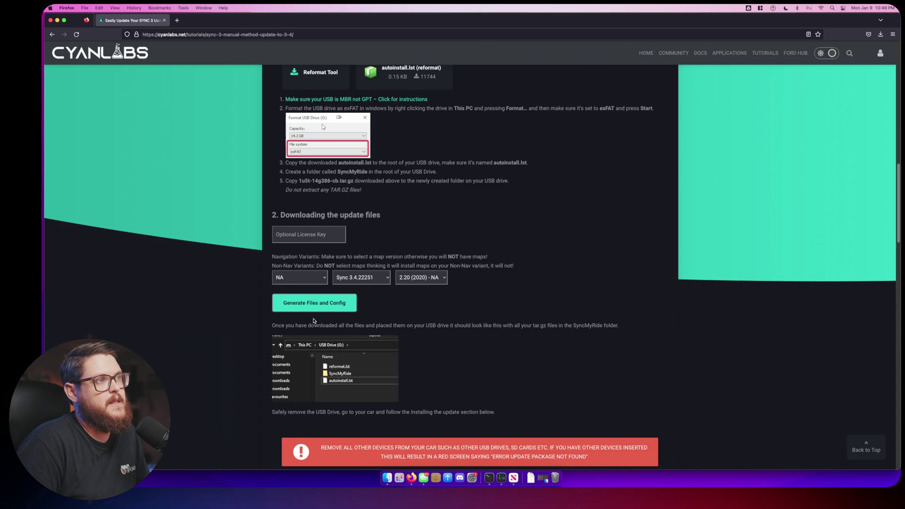
# Generate the Sync 3.4.22251 files and config, then download the VOICE update package
pyautogui.click(307, 304)
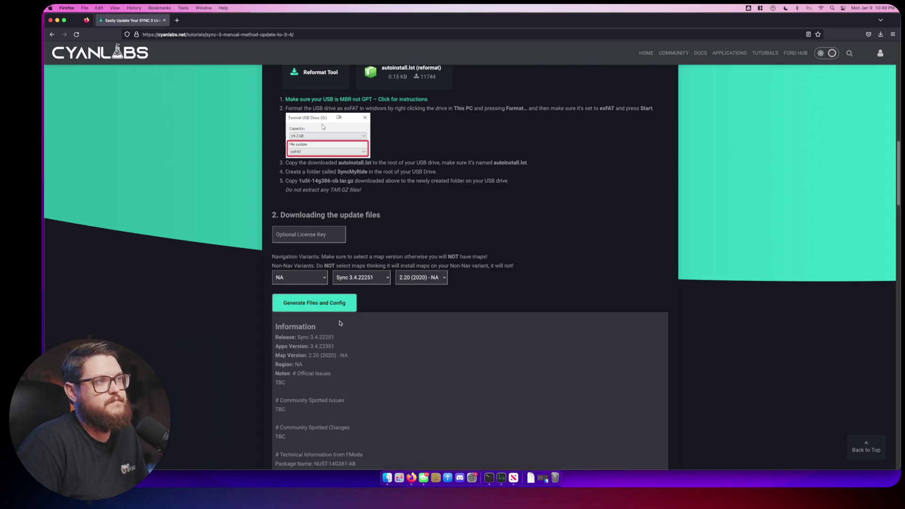
pyautogui.scroll(-5, 349, 339)
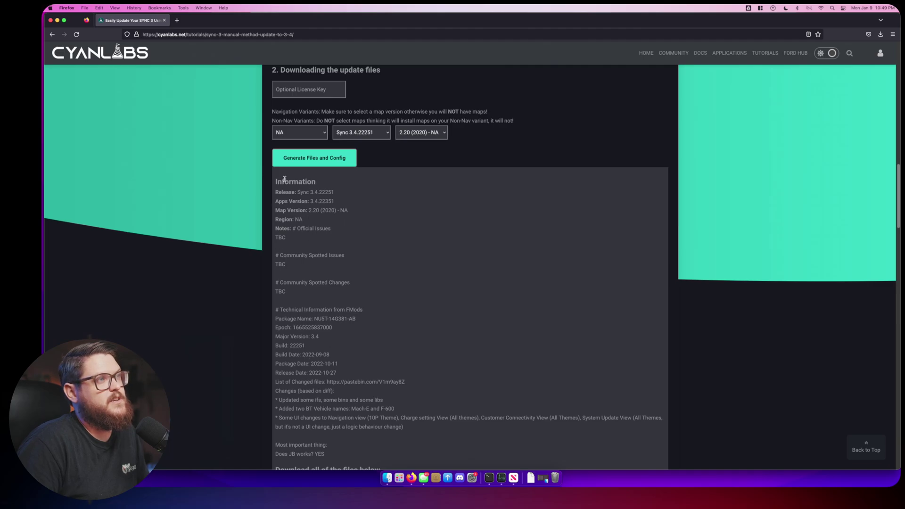
pyautogui.scroll(-6, 313, 287)
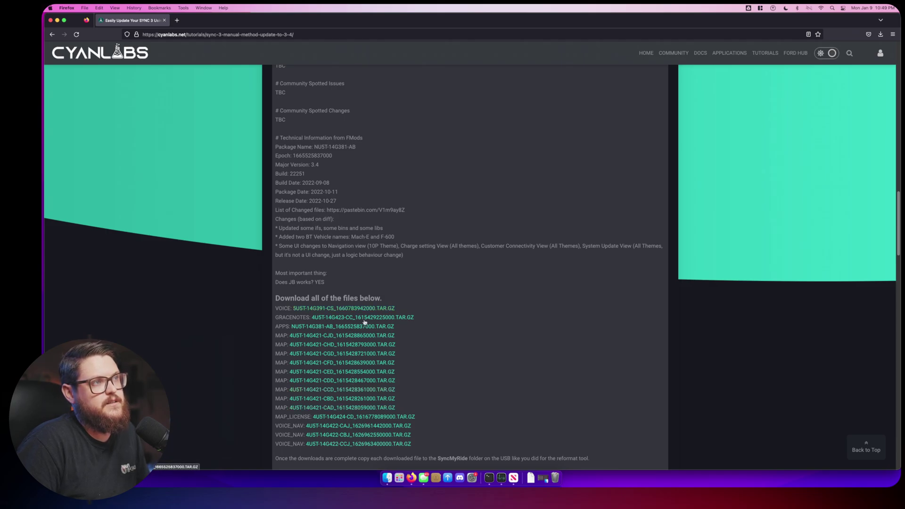
pyautogui.click(343, 309)
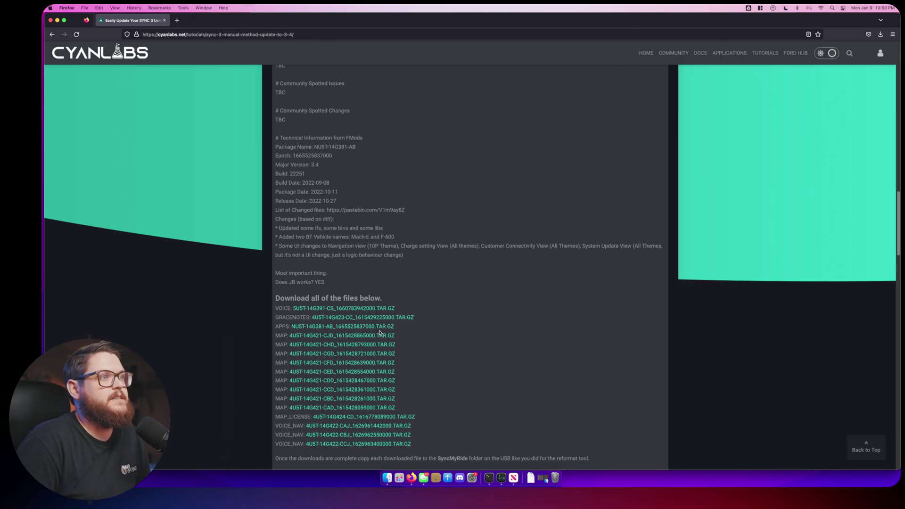
pyautogui.scroll(-1, 392, 297)
pyautogui.rightClick(366, 300)
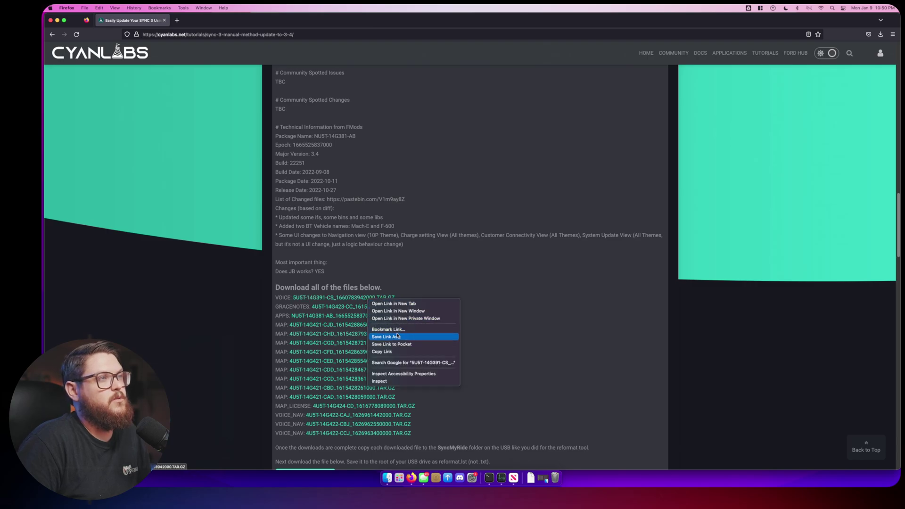
pyautogui.press('Escape')
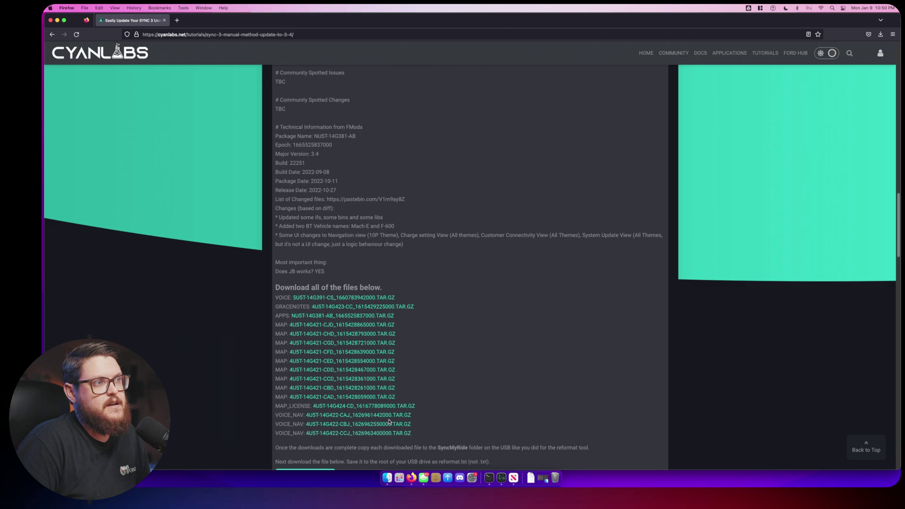
pyautogui.scroll(-4, 391, 422)
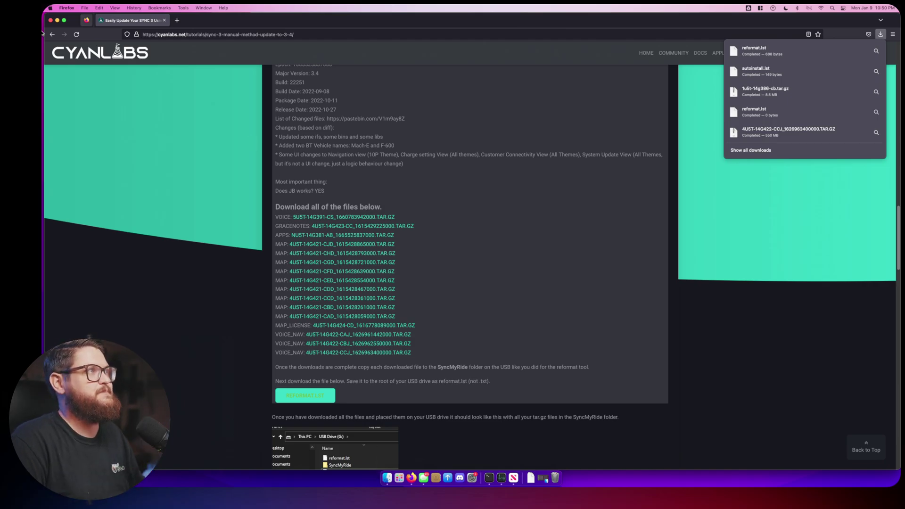
# Minimize Firefox and open Downloads and the SYNC3 drive side by side in Finder
pyautogui.click(58, 20)
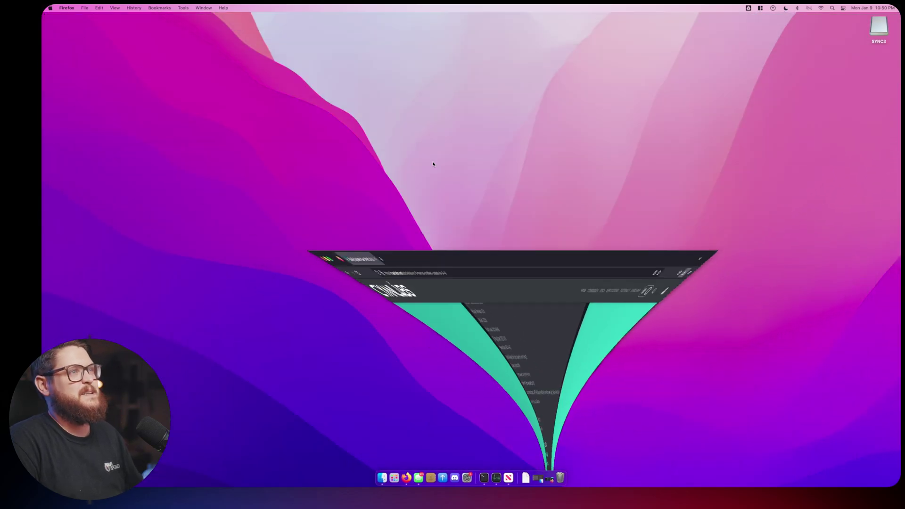
pyautogui.click(381, 478)
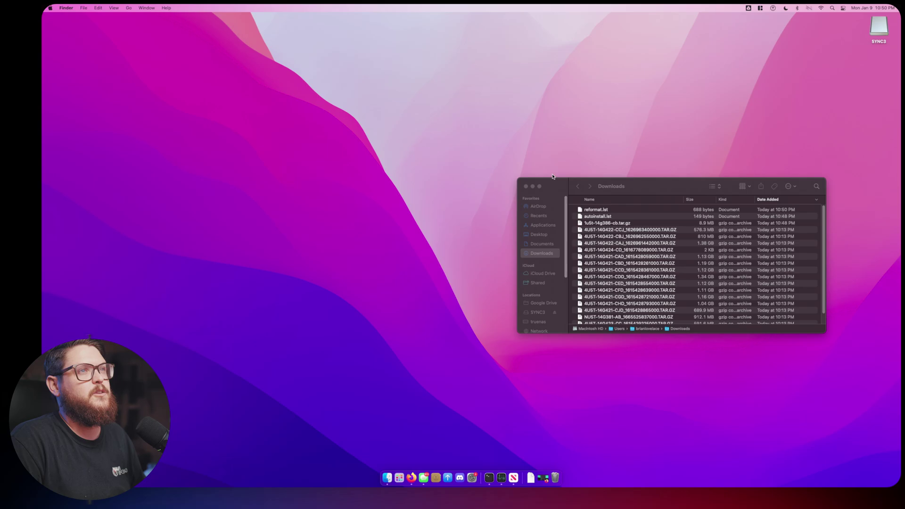
pyautogui.doubleClick(880, 34)
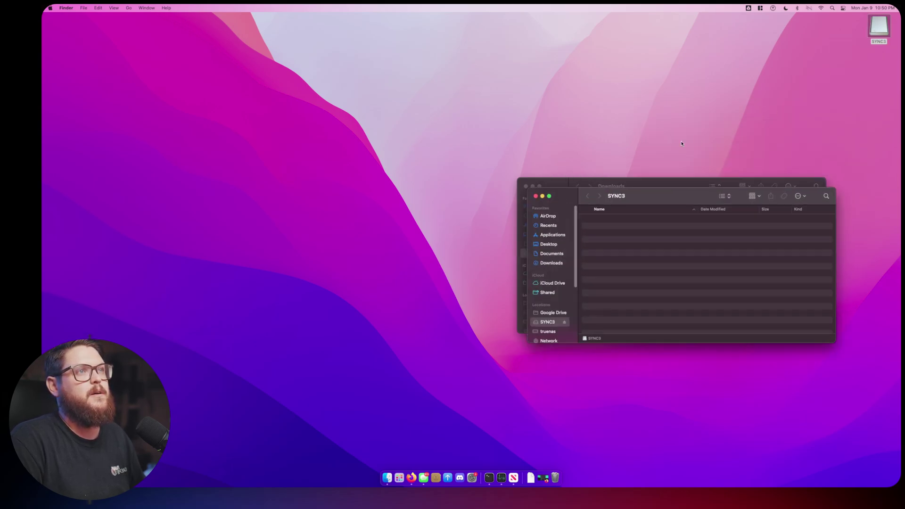
pyautogui.moveTo(581, 187); pyautogui.dragTo(231, 191)
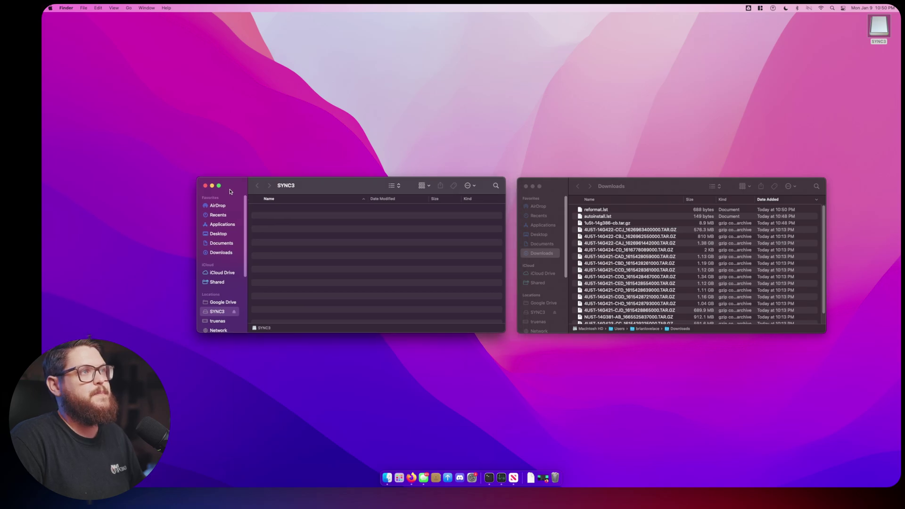
# Create a folder named SyncMyRide at the SYNC3 drive's root
pyautogui.rightClick(355, 234)
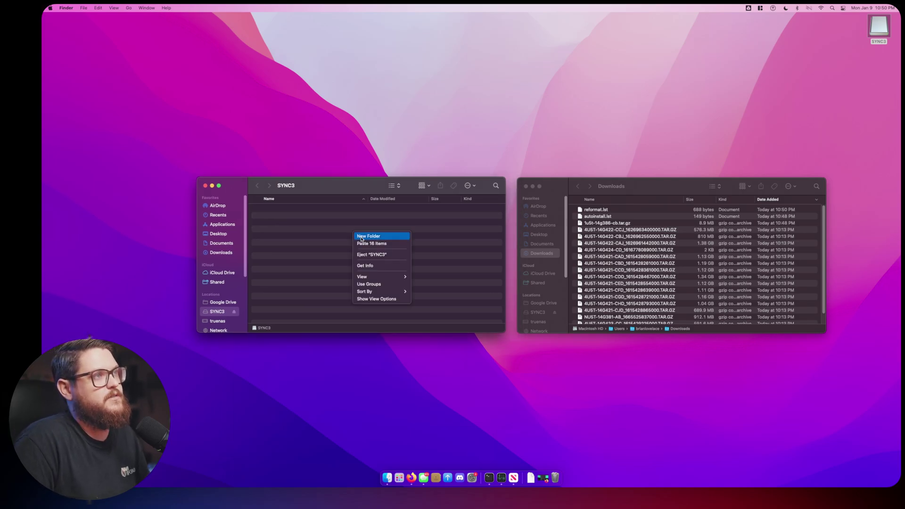
pyautogui.click(362, 236)
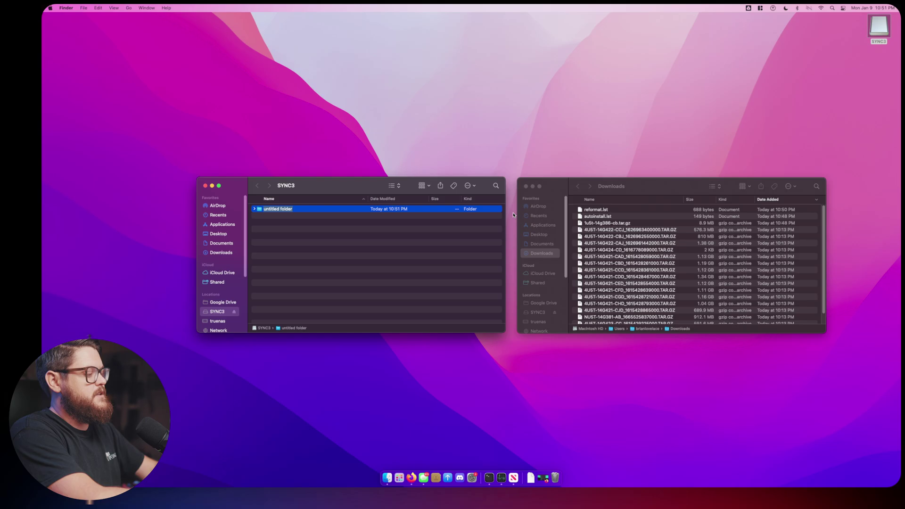
pyautogui.write('SyncMyRide')
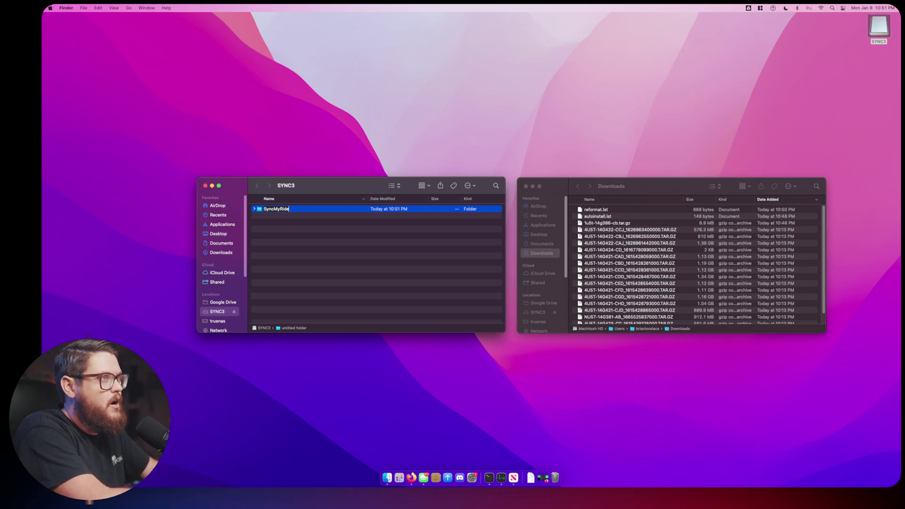
pyautogui.press('Return')
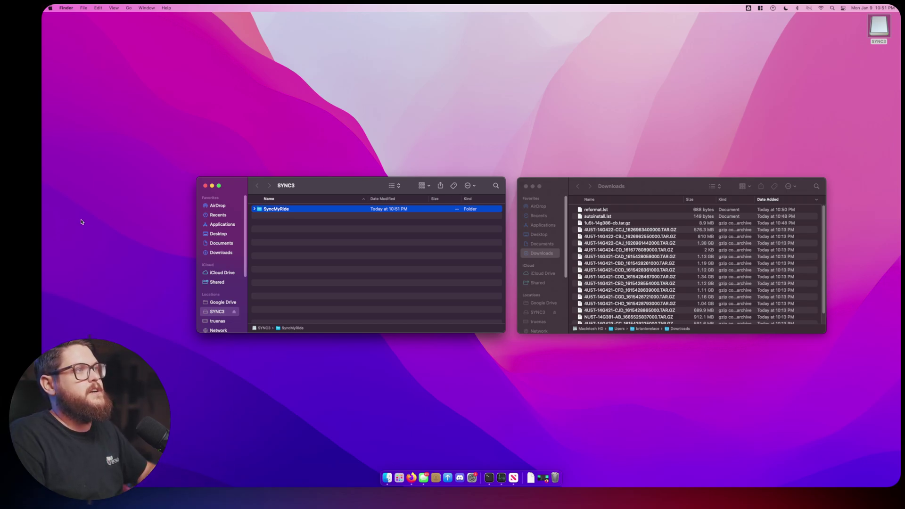
# Copy autoinstall.lst and reformat.lst from Downloads to the root of the SYNC3 drive
pyautogui.click(282, 264)
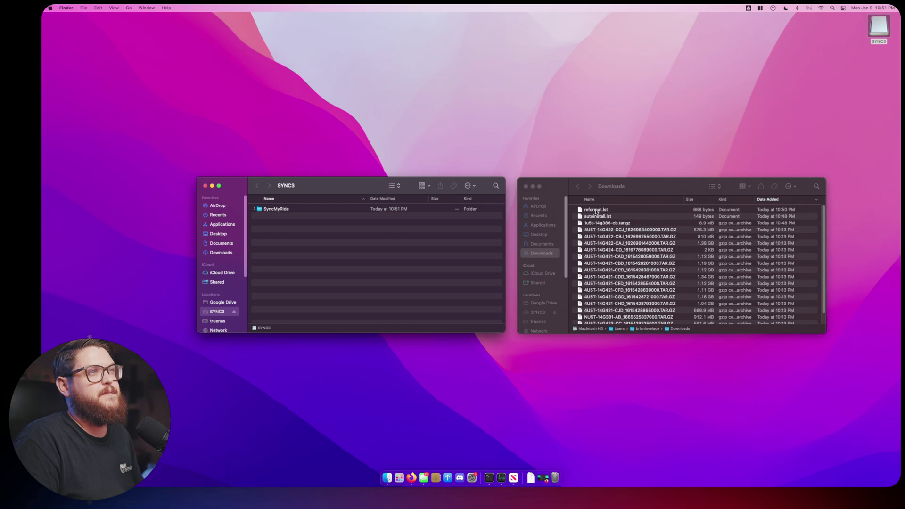
pyautogui.click(608, 217)
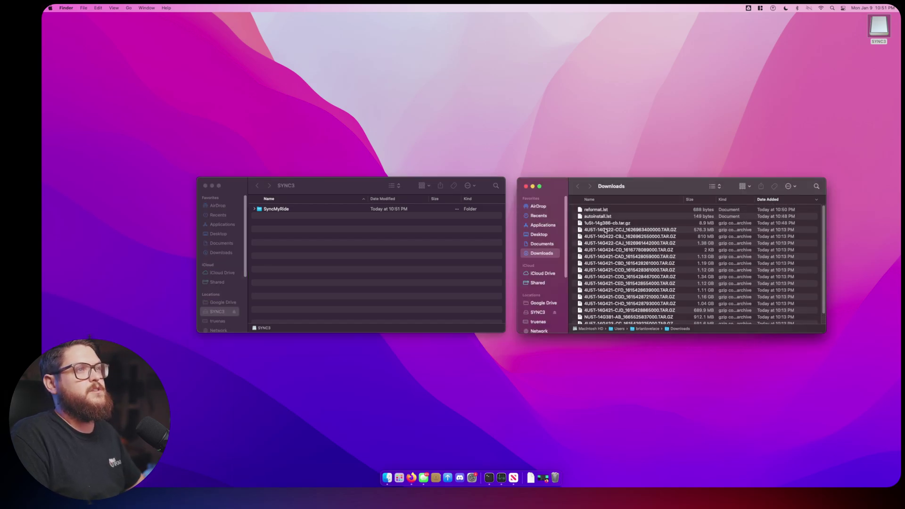
pyautogui.click(601, 217)
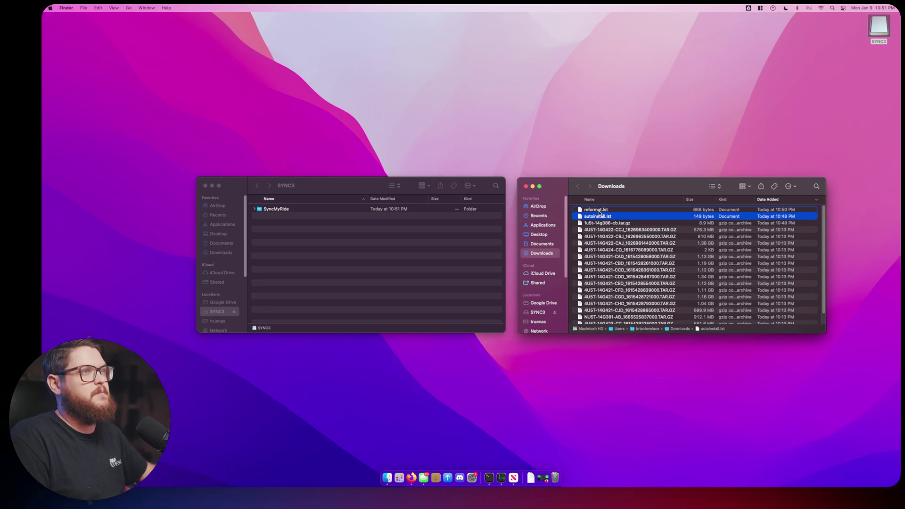
pyautogui.rightClick(599, 211)
pyautogui.click(588, 211)
pyautogui.click(589, 210)
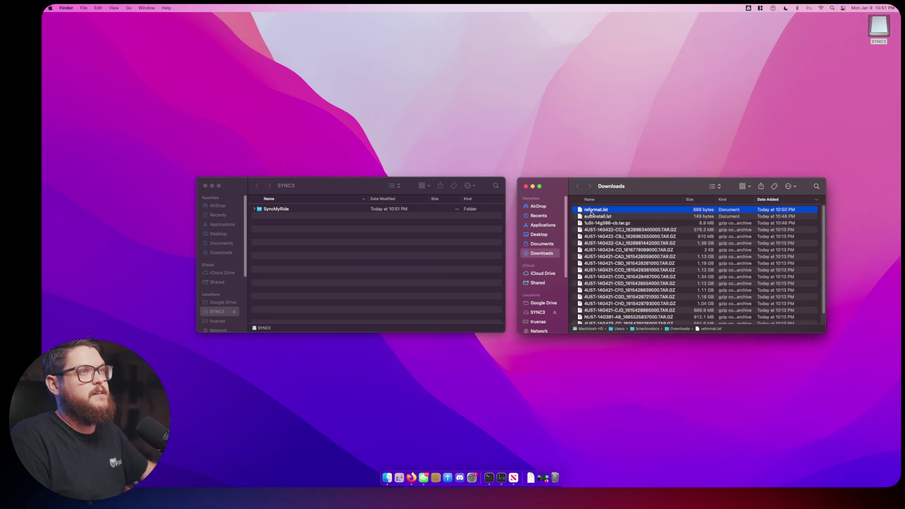
pyautogui.rightClick(593, 217)
pyautogui.click(589, 218)
pyautogui.click(588, 218)
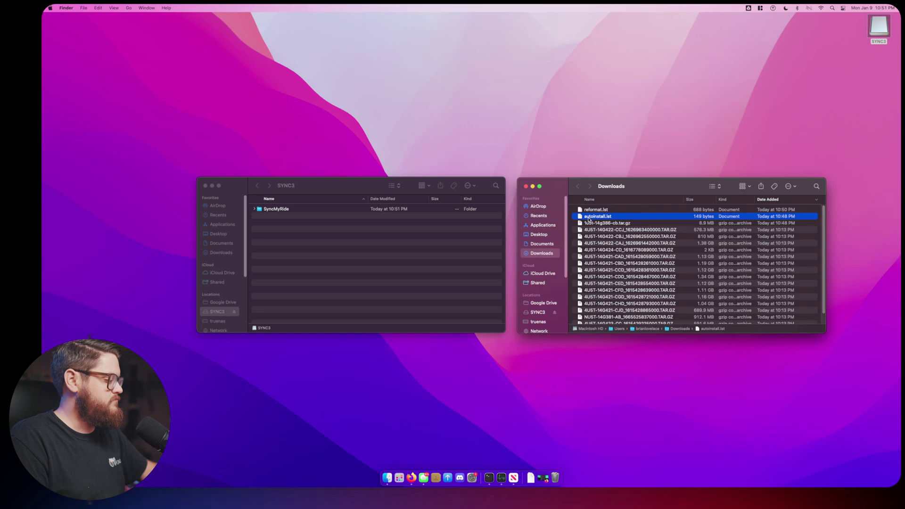
pyautogui.keyDown('super'); pyautogui.click(592, 211); pyautogui.keyUp('super')
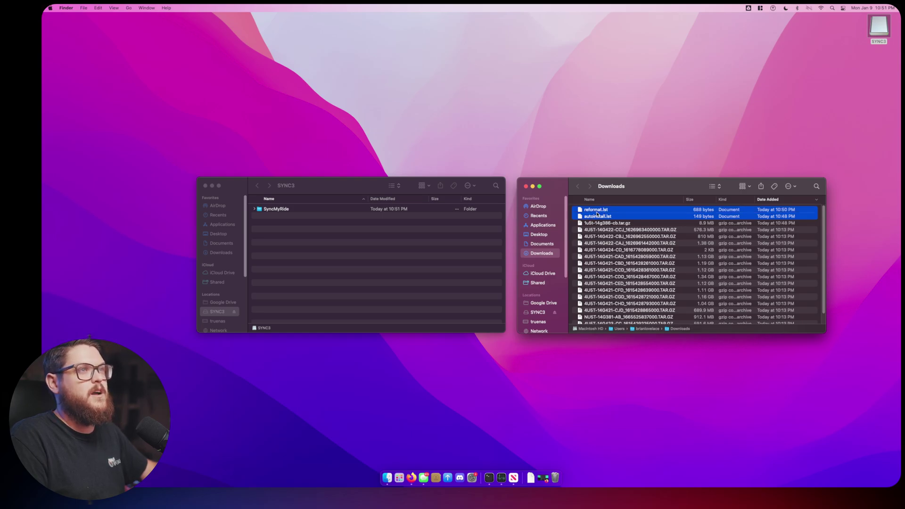
pyautogui.moveTo(593, 212); pyautogui.dragTo(293, 244)
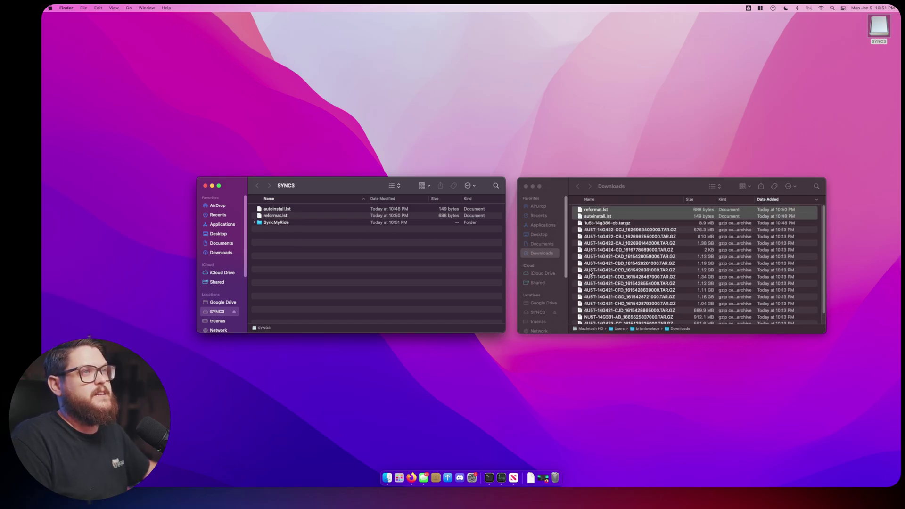
# Open SyncMyRide on the drive and select all 17 tar.gz update archives in Downloads
pyautogui.doubleClick(279, 222)
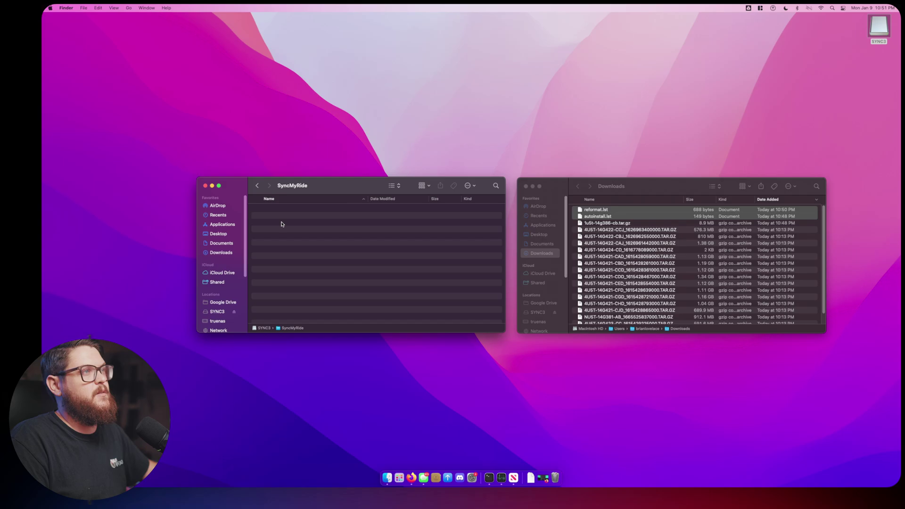
pyautogui.click(606, 226)
pyautogui.click(609, 225)
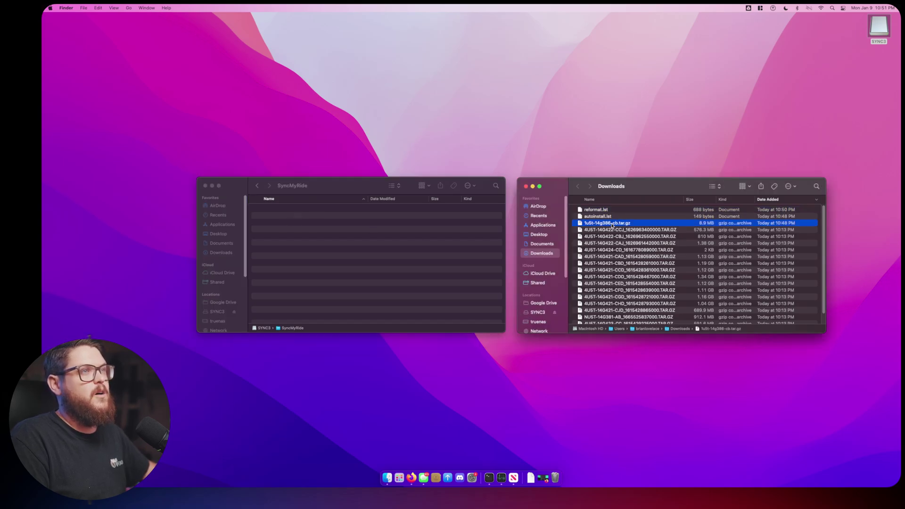
pyautogui.scroll(-2, 612, 267)
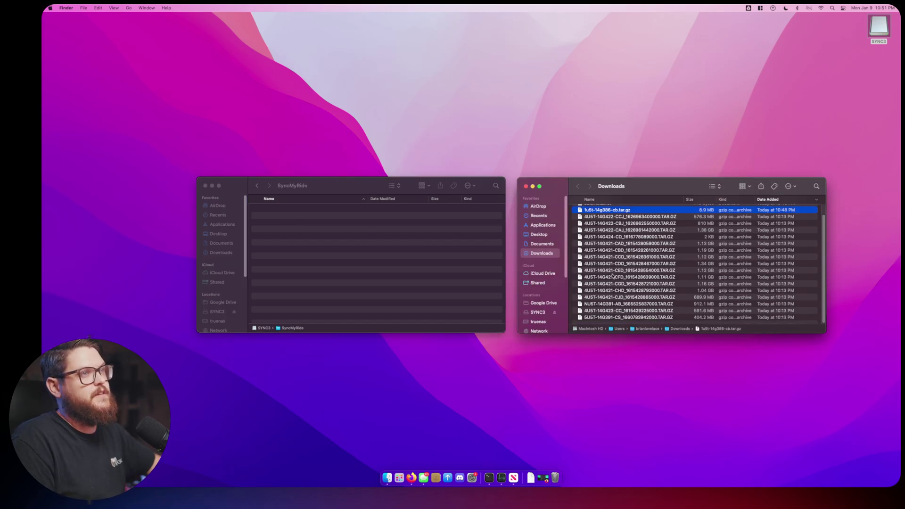
pyautogui.keyDown('shift'); pyautogui.click(602, 317); pyautogui.keyUp('shift')
pyautogui.rightClick(616, 274)
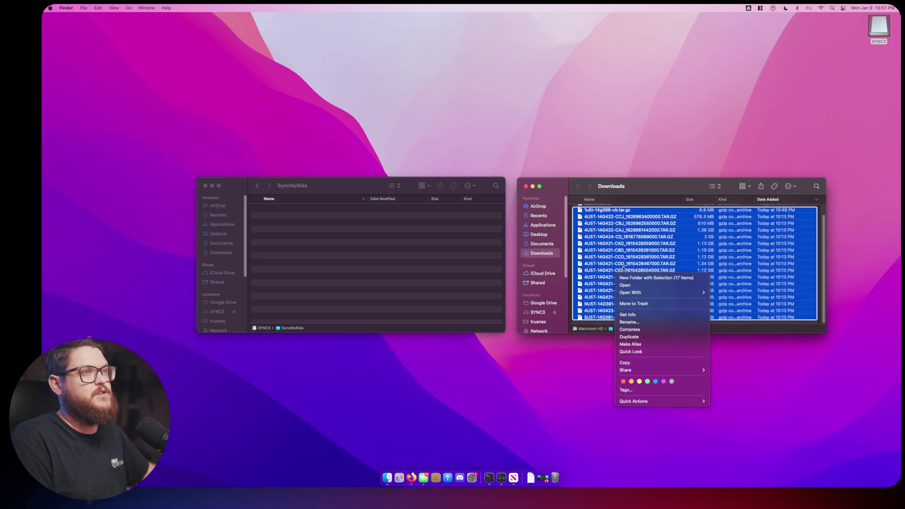
pyautogui.click(677, 247)
# Drag the 17 selected tar.gz archives into SYNC3/SyncMyRide and let the 14.68 GB copy finish
pyautogui.moveTo(677, 246); pyautogui.dragTo(365, 237)
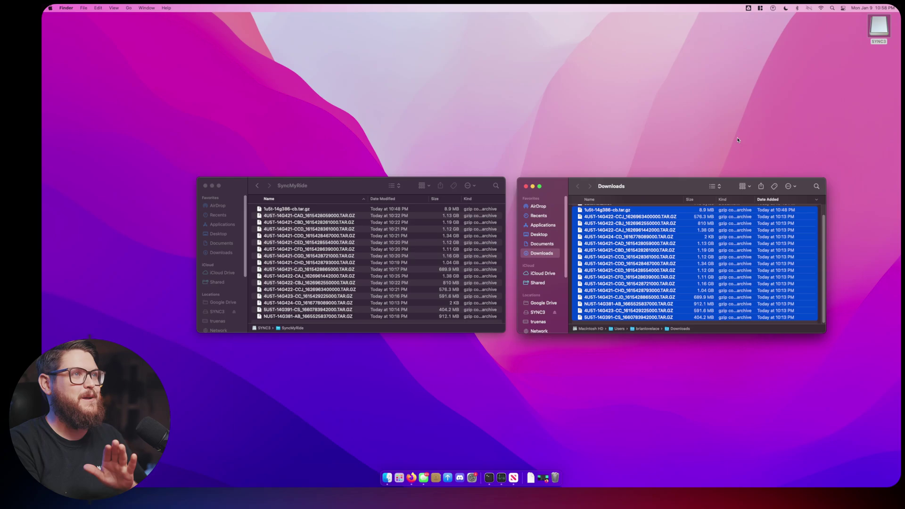
# Close the Downloads and SyncMyRide windows, then eject SYNC3 via the Dock's Eject icon
pyautogui.click(526, 186)
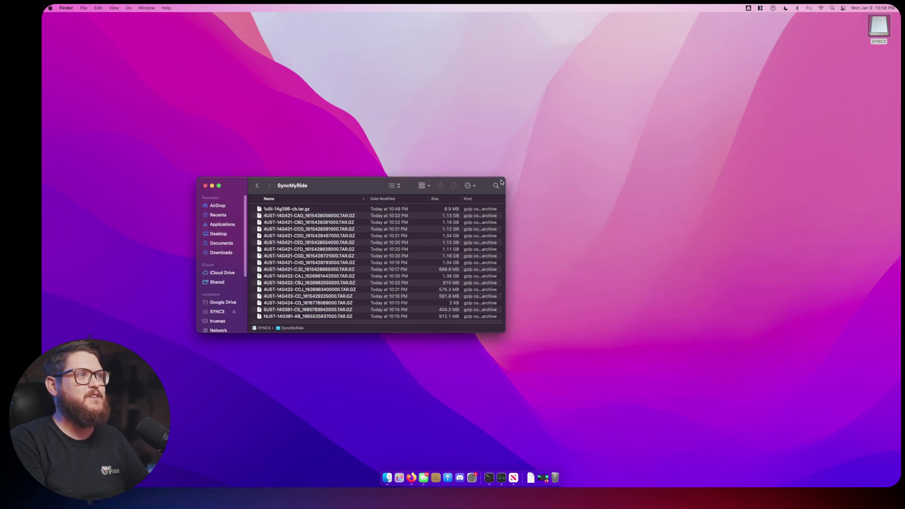
pyautogui.click(205, 185)
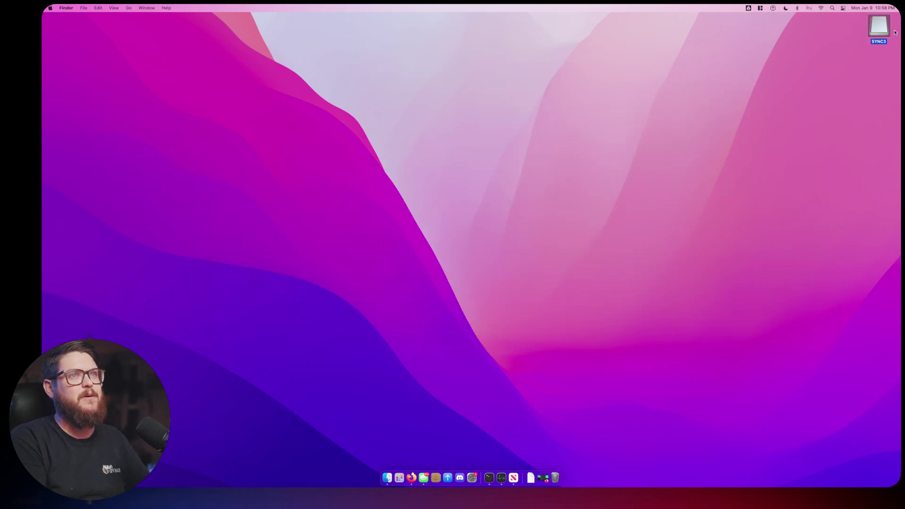
pyautogui.moveTo(882, 23); pyautogui.dragTo(556, 477)
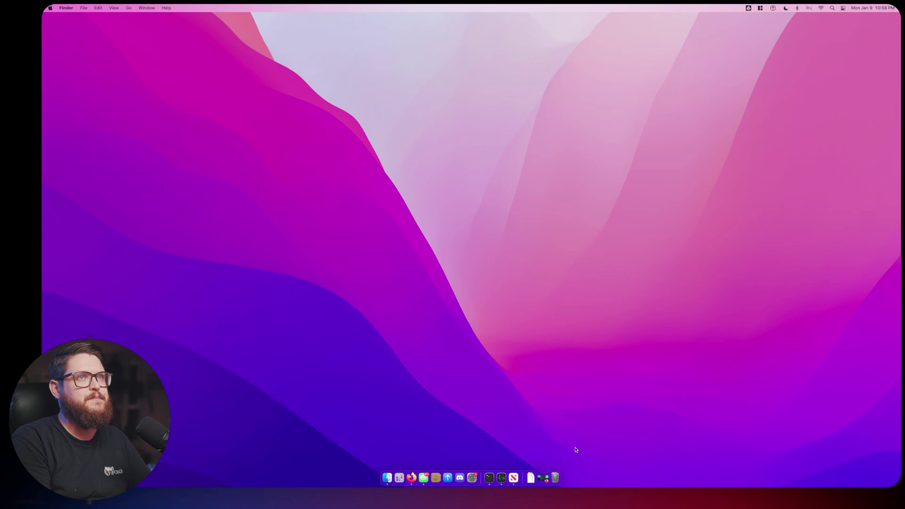